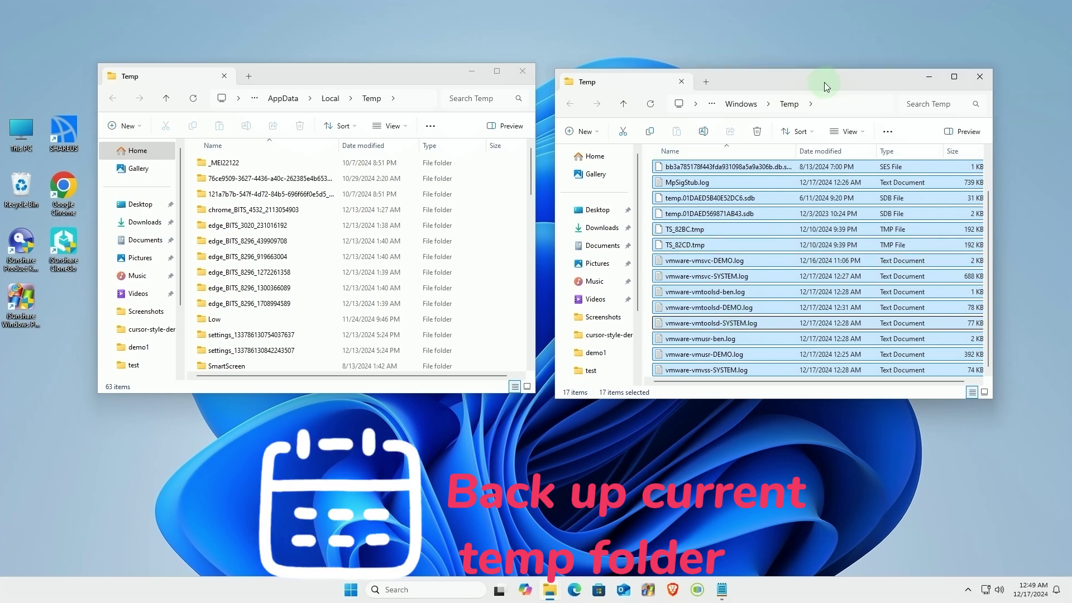
Show the desktop and open the New Volume (E:) drive from This PC
{"action": "key", "text": "super+d"}
{"action": "double_click", "coordinate": [21, 136]}
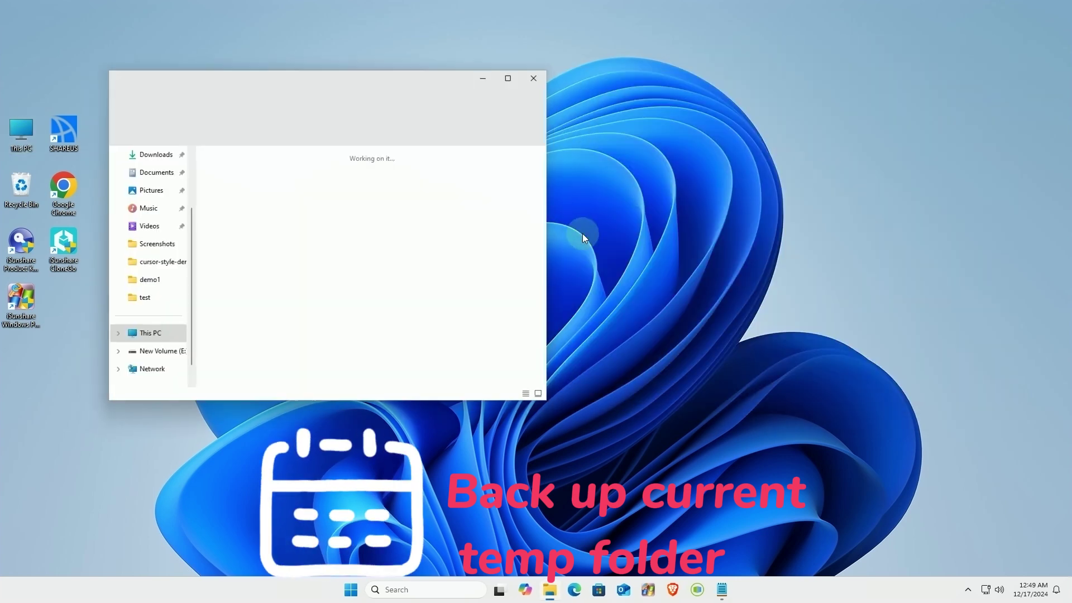
{"action": "left_click_drag", "start_coordinate": [386, 85], "coordinate": [617, 129]}
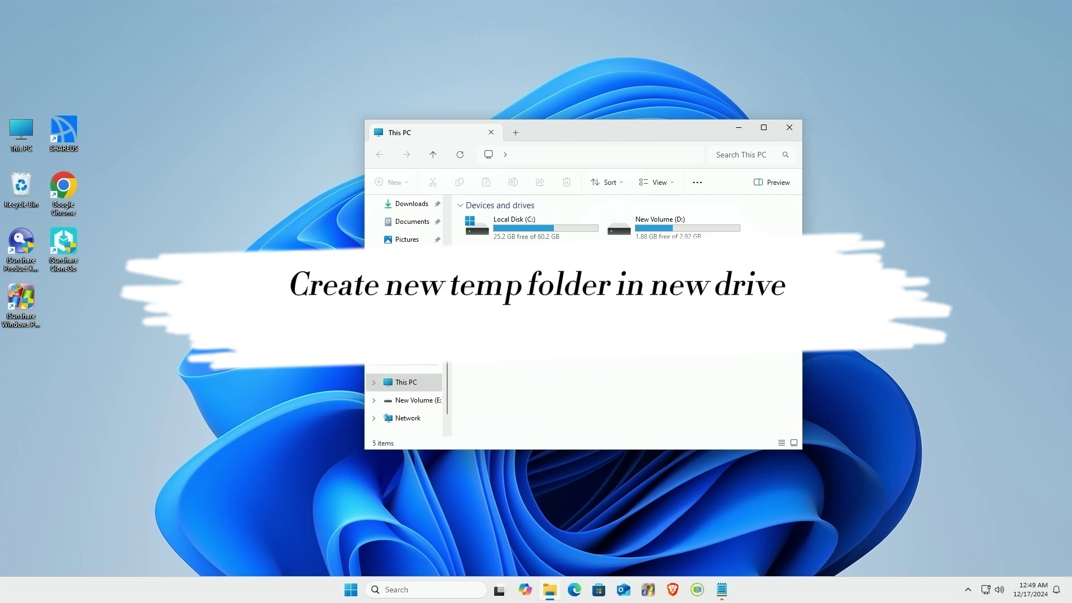
{"action": "double_click", "coordinate": [557, 256]}
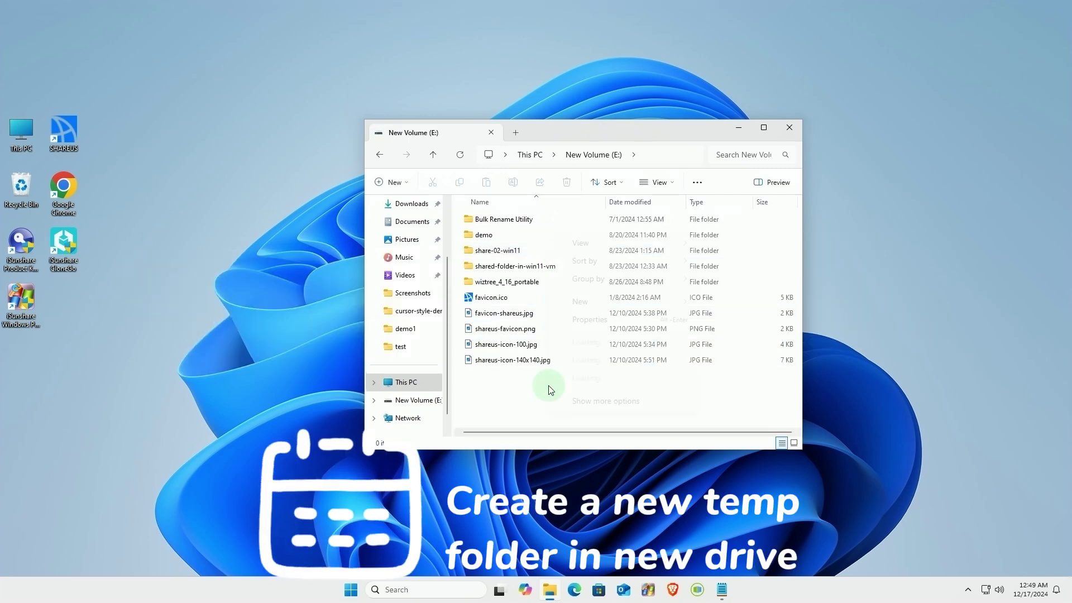
Create a folder named Users in the root of the E: drive and open it
{"action": "right_click", "coordinate": [548, 385]}
{"action": "mouse_move", "coordinate": [634, 309]}
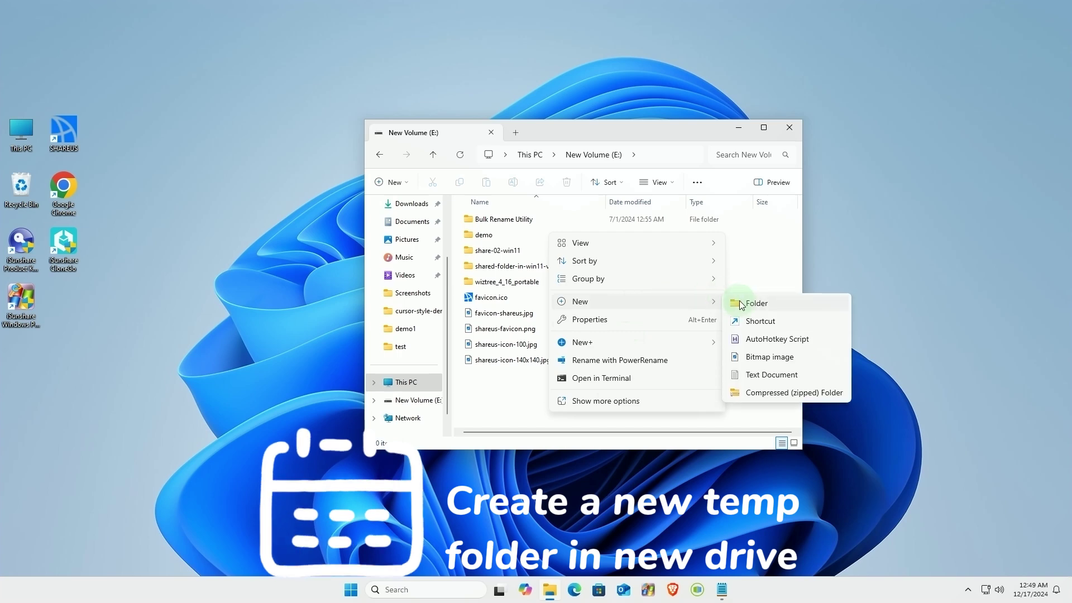
{"action": "left_click", "coordinate": [776, 302]}
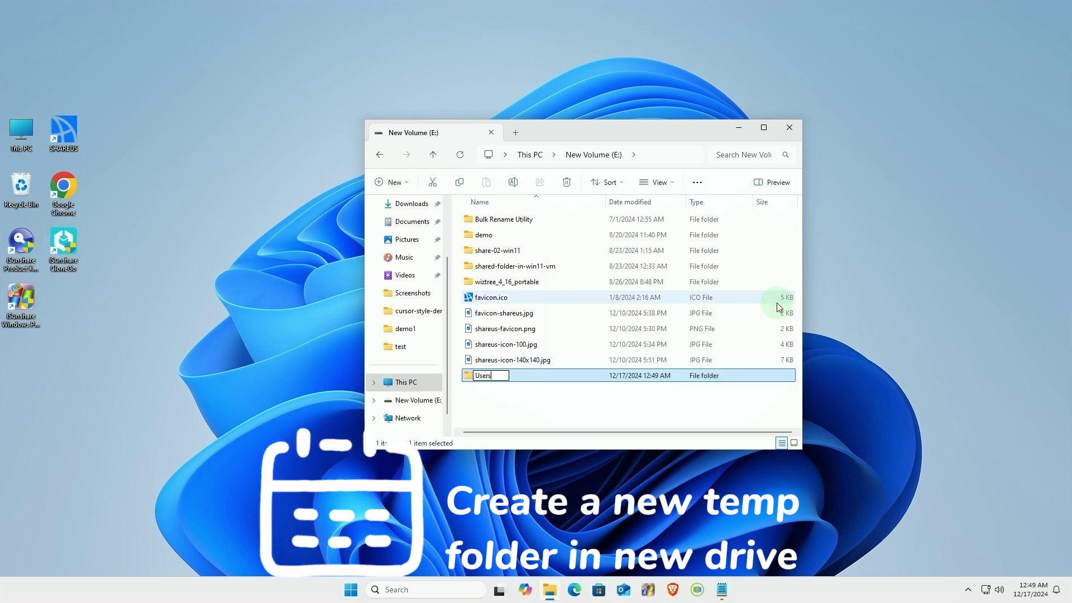
{"action": "key", "text": "Return"}
{"action": "key", "text": "Return"}
Create a folder named Shareus inside Users and open it
{"action": "right_click", "coordinate": [528, 287]}
{"action": "mouse_move", "coordinate": [670, 372]}
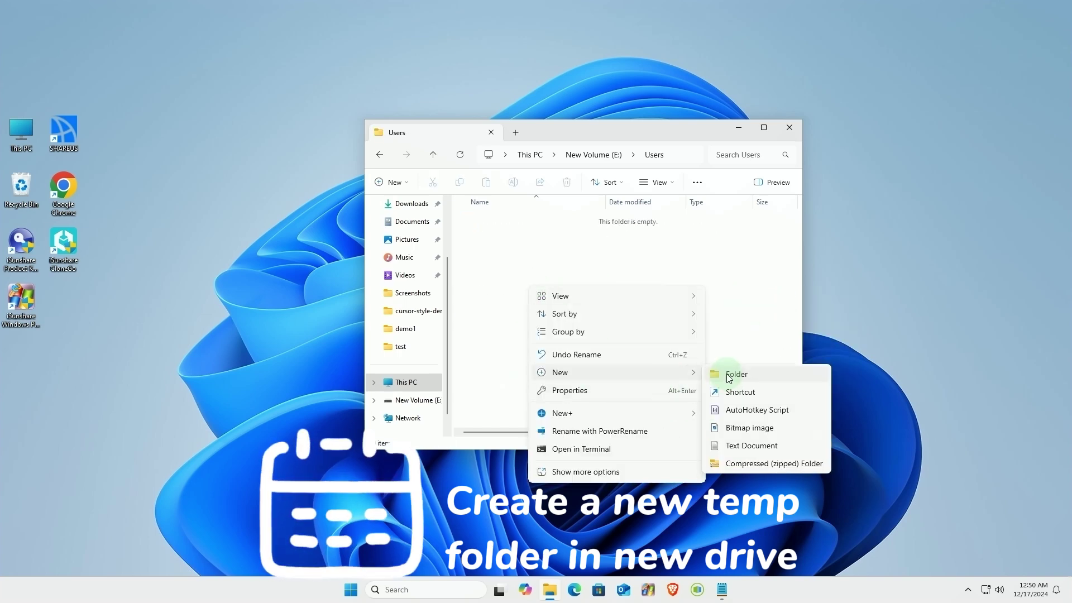
{"action": "left_click", "coordinate": [729, 378]}
{"action": "type", "text": "Shareus"}
{"action": "key", "text": "Return"}
{"action": "key", "text": "Return"}
Create a folder named AppData inside the Shareus folder and open it
{"action": "right_click", "coordinate": [532, 251]}
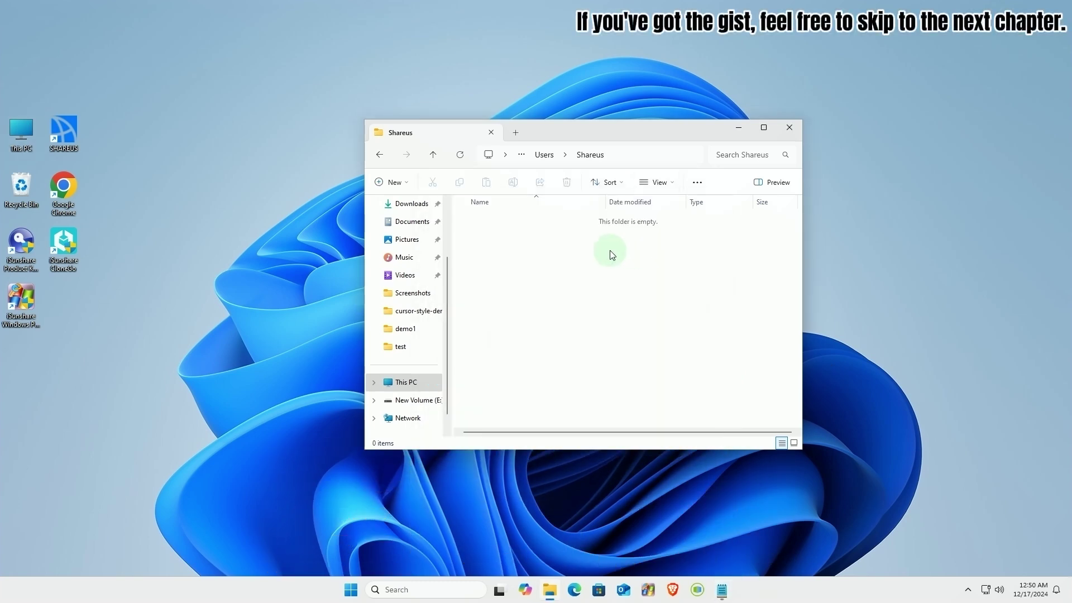
{"action": "right_click", "coordinate": [609, 252]}
{"action": "mouse_move", "coordinate": [775, 342]}
{"action": "left_click", "coordinate": [817, 342]}
{"action": "type", "text": "App"}
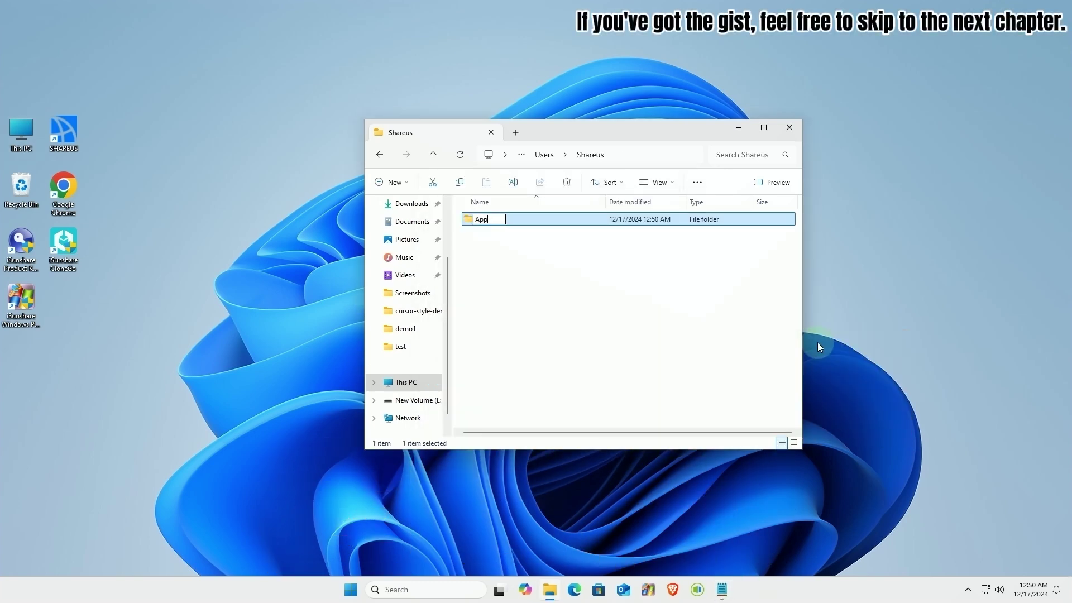
{"action": "type", "text": "Data"}
{"action": "key", "text": "Return"}
{"action": "key", "text": "Return"}
Create a folder named Local inside AppData and open it
{"action": "right_click", "coordinate": [541, 263]}
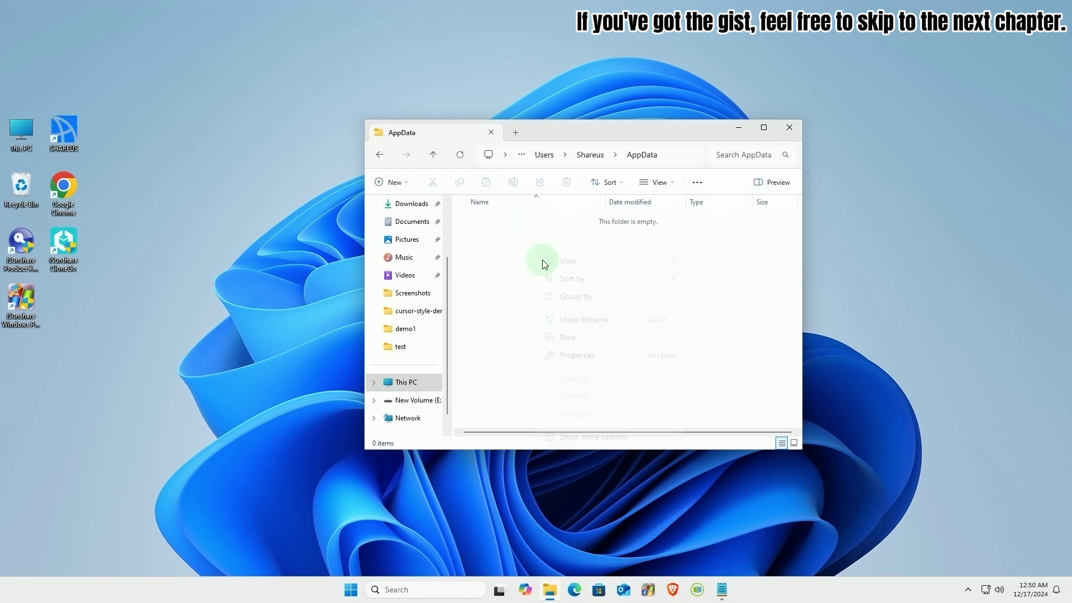
{"action": "mouse_move", "coordinate": [659, 337]}
{"action": "left_click", "coordinate": [781, 339]}
{"action": "type", "text": "Local"}
{"action": "key", "text": "Return"}
{"action": "key", "text": "Return"}
Create a folder named Temp inside the Local folder and check the folder path
{"action": "right_click", "coordinate": [535, 239]}
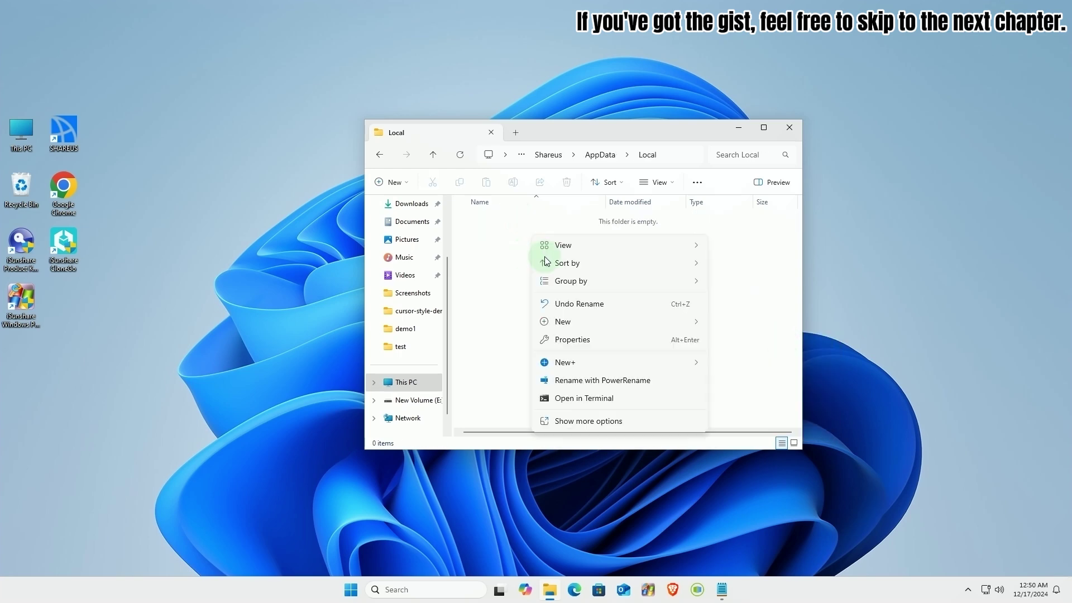
{"action": "left_click", "coordinate": [733, 326]}
{"action": "type", "text": "Temp"}
{"action": "key", "text": "Return"}
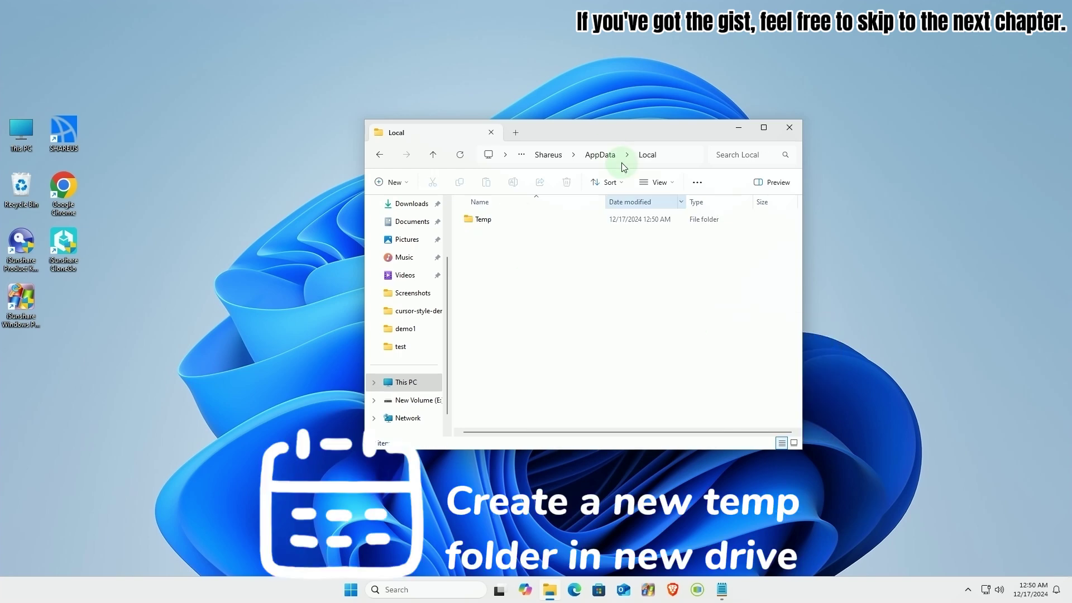
{"action": "left_click", "coordinate": [674, 155]}
{"action": "left_click", "coordinate": [622, 252]}
Go back to the root of E:\ and create a folder named Windows there, opening it
{"action": "left_click", "coordinate": [496, 154]}
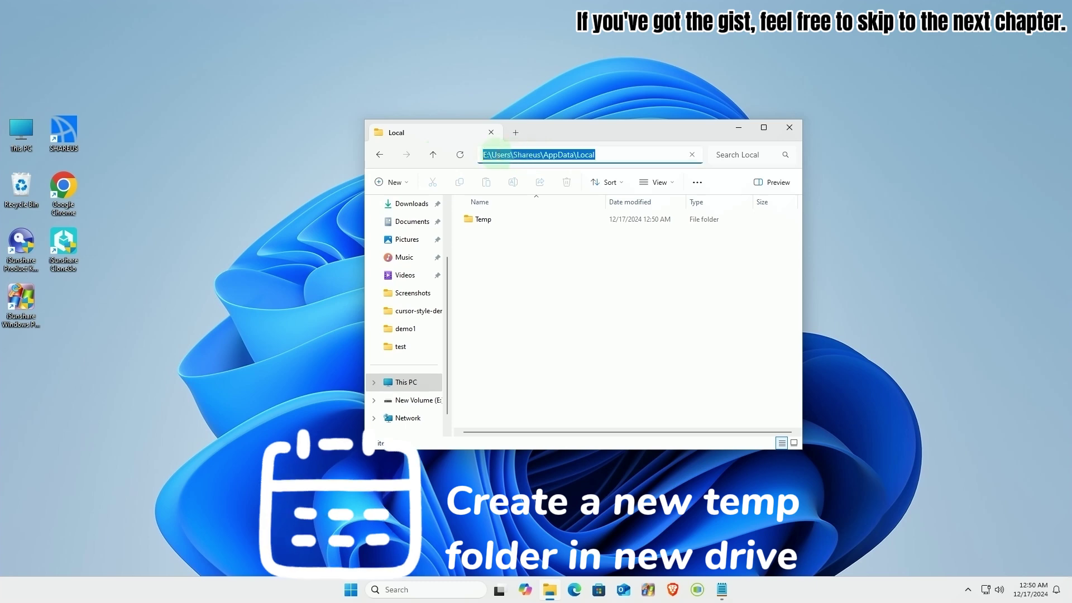
{"action": "type", "text": "E:\\"}
{"action": "key", "text": "Return"}
{"action": "right_click", "coordinate": [545, 390]}
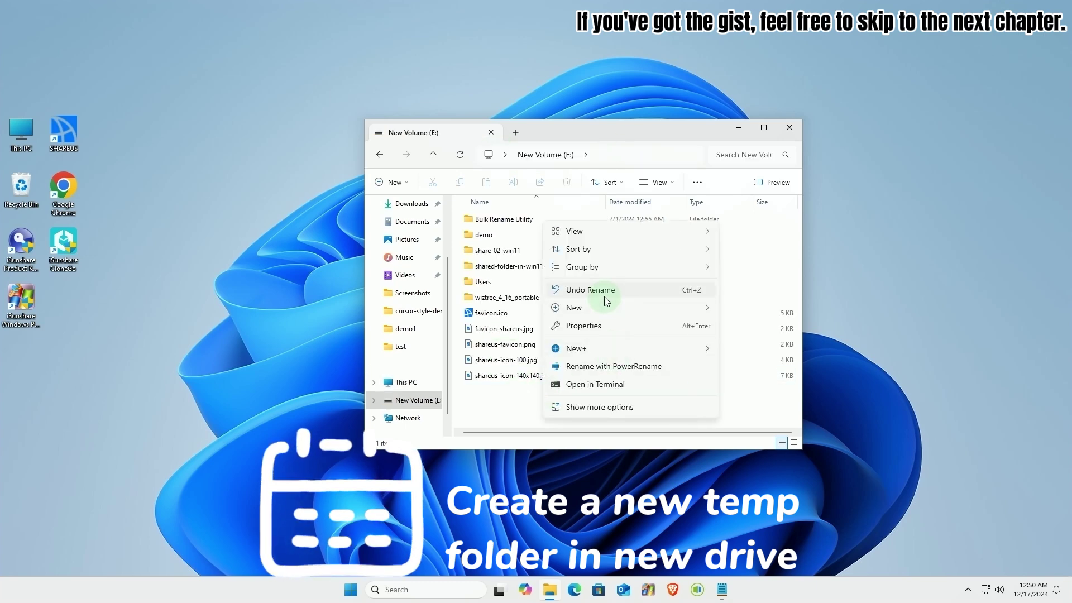
{"action": "left_click", "coordinate": [742, 325]}
{"action": "type", "text": "Windows"}
{"action": "key", "text": "Return"}
{"action": "key", "text": "Return"}
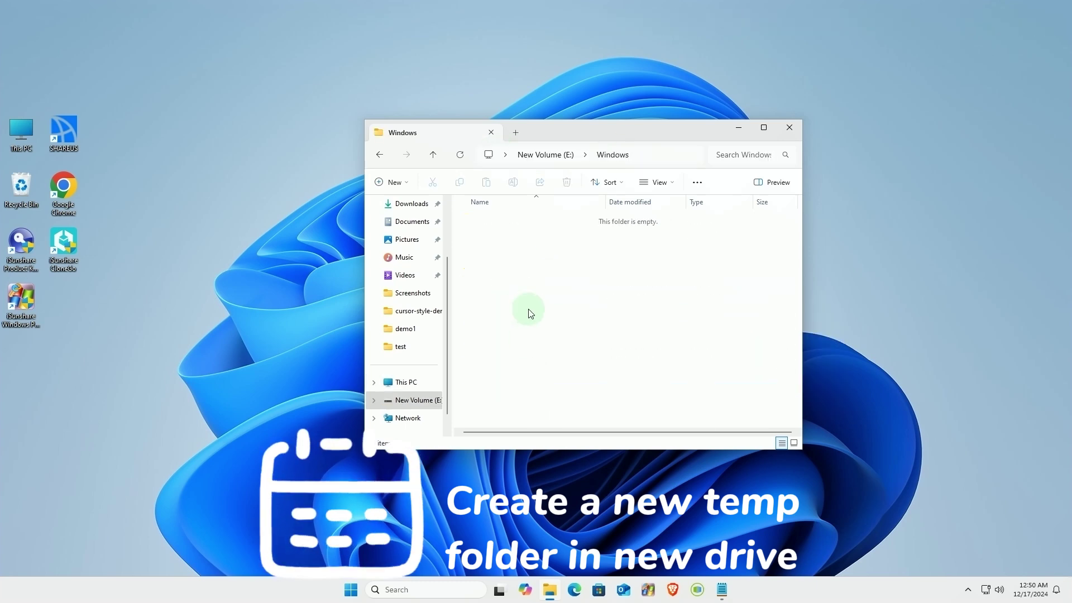
Create a folder named TEMP inside the Windows folder on the E: drive
{"action": "right_click", "coordinate": [530, 314]}
{"action": "mouse_move", "coordinate": [618, 399]}
{"action": "left_click", "coordinate": [734, 394]}
{"action": "type", "text": "TEMP"}
{"action": "key", "text": "Return"}
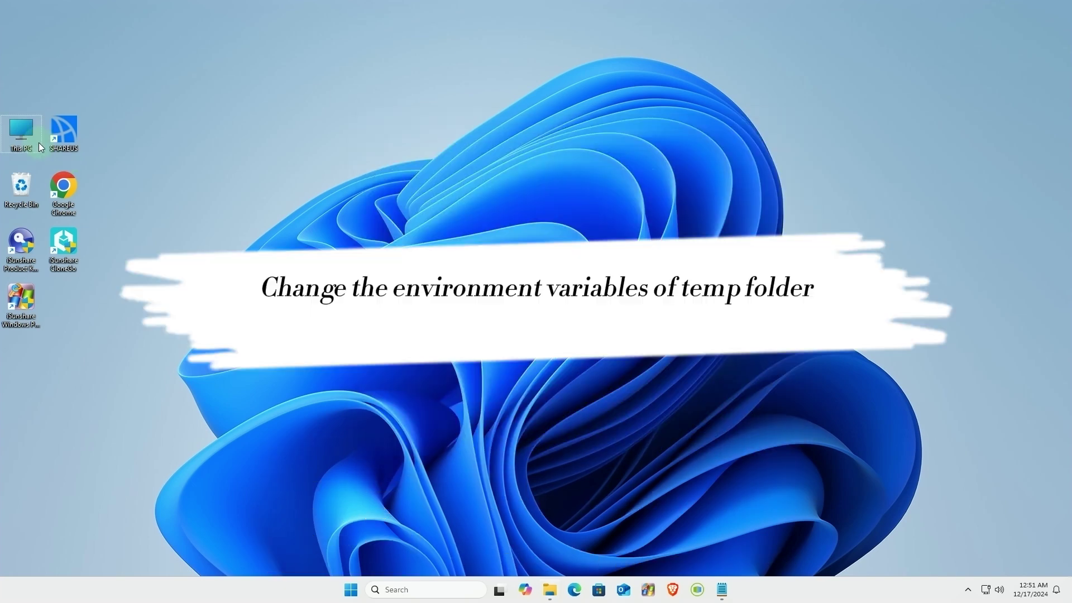
Open the Environment Variables dialog through the This PC properties and advanced system settings
{"action": "right_click", "coordinate": [38, 143]}
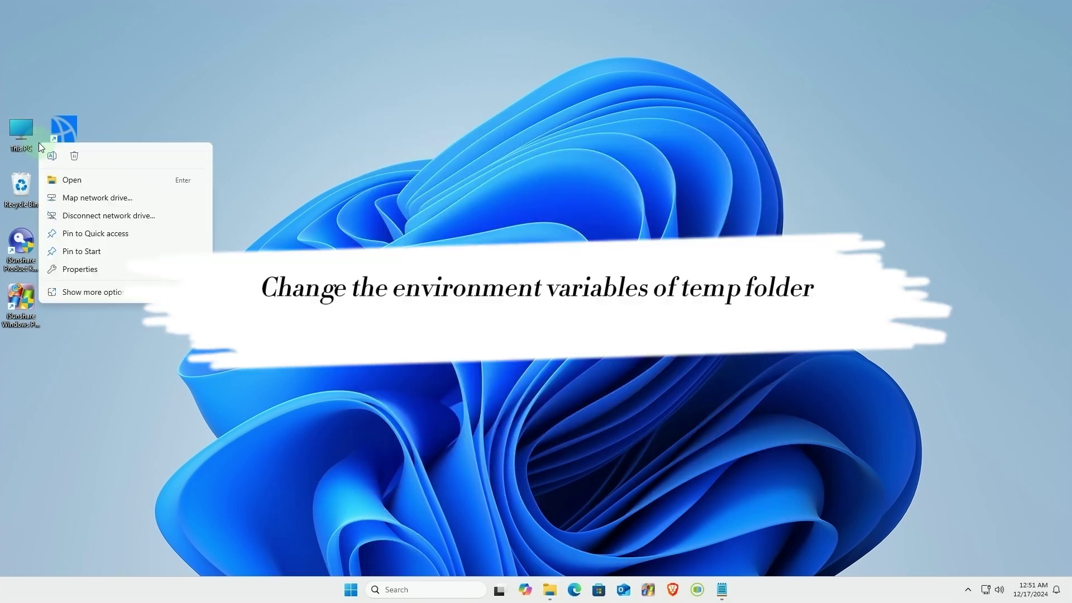
{"action": "left_click", "coordinate": [149, 270]}
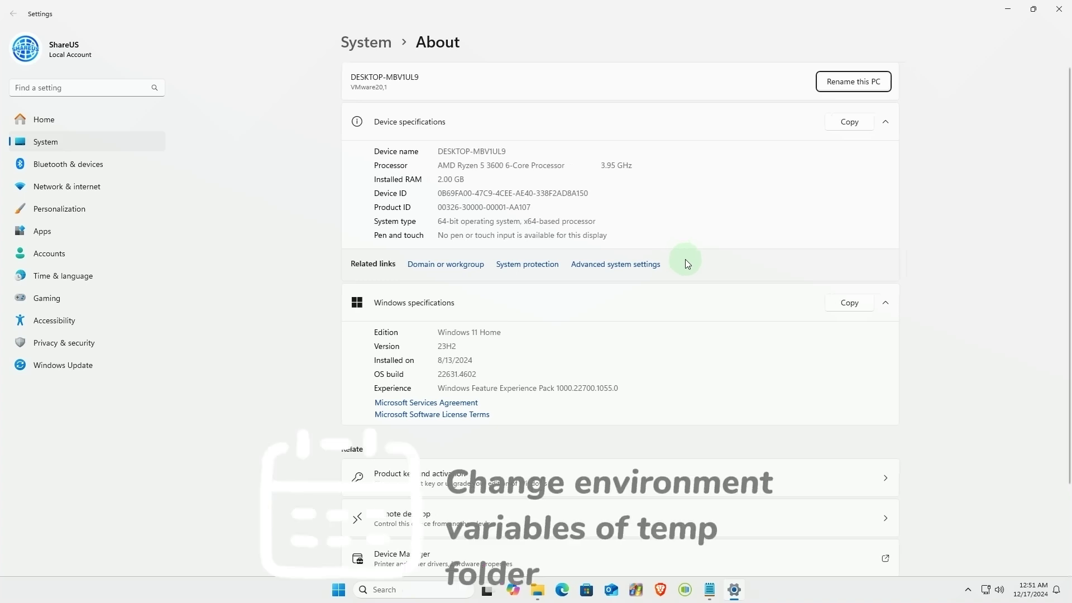
{"action": "left_click", "coordinate": [651, 268]}
{"action": "left_click_drag", "start_coordinate": [208, 129], "coordinate": [584, 188]}
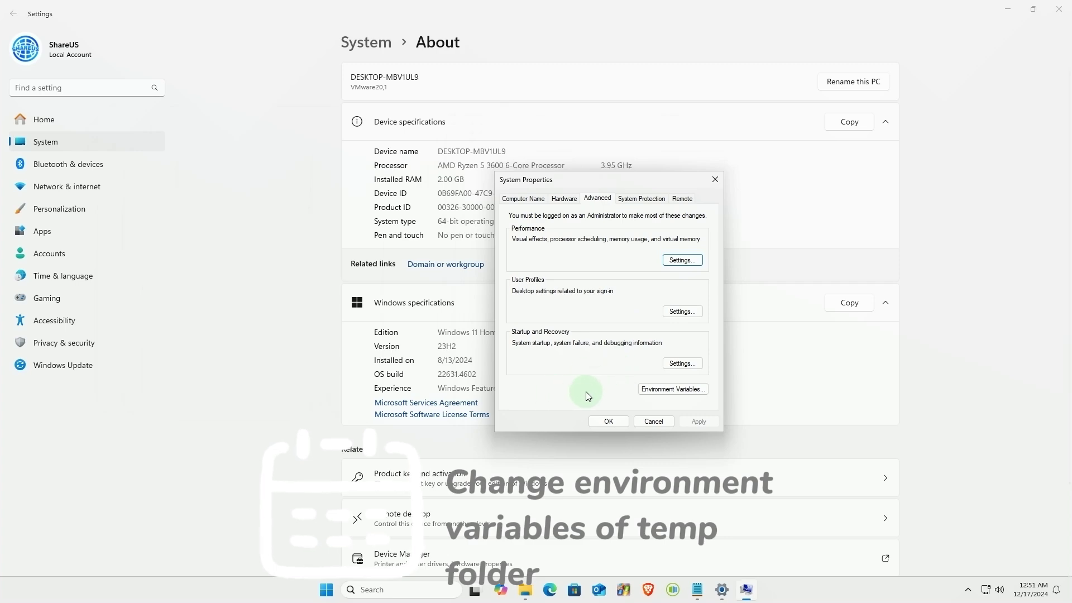
{"action": "left_click", "coordinate": [673, 390]}
{"action": "left_click_drag", "start_coordinate": [518, 155], "coordinate": [590, 146]}
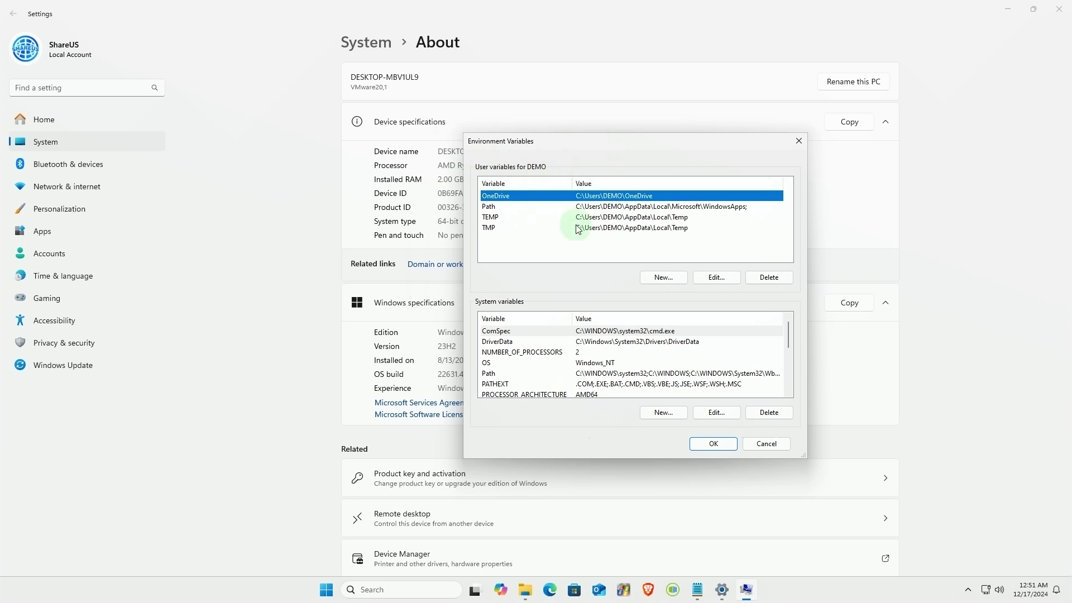
Set the user variable TEMP to the directory E:\Users\Shareus\AppData\Local\Temp
{"action": "double_click", "coordinate": [609, 222]}
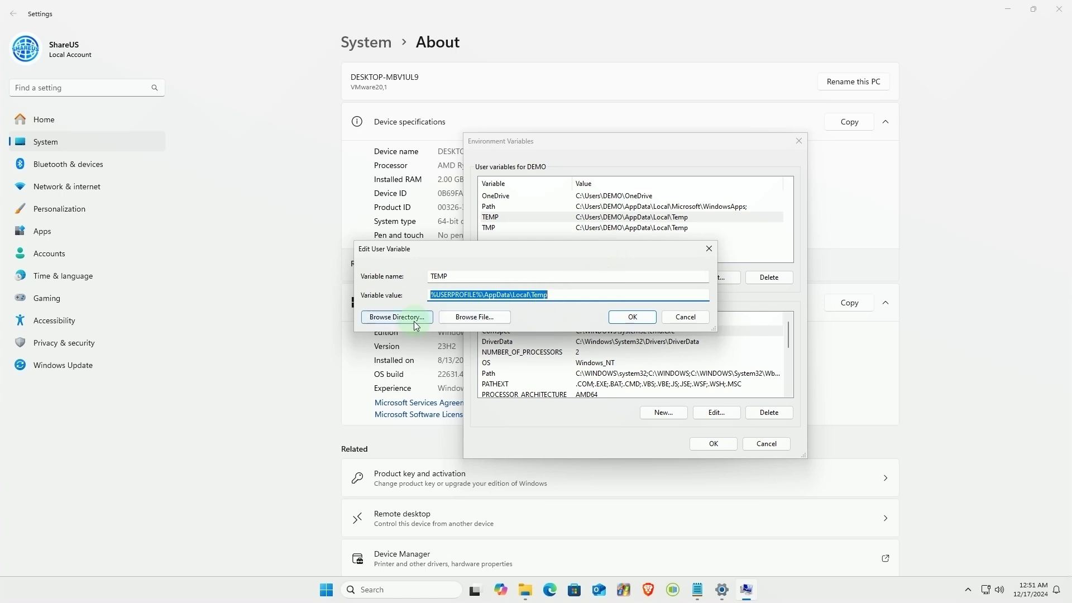
{"action": "left_click", "coordinate": [396, 317]}
{"action": "double_click", "coordinate": [493, 322]}
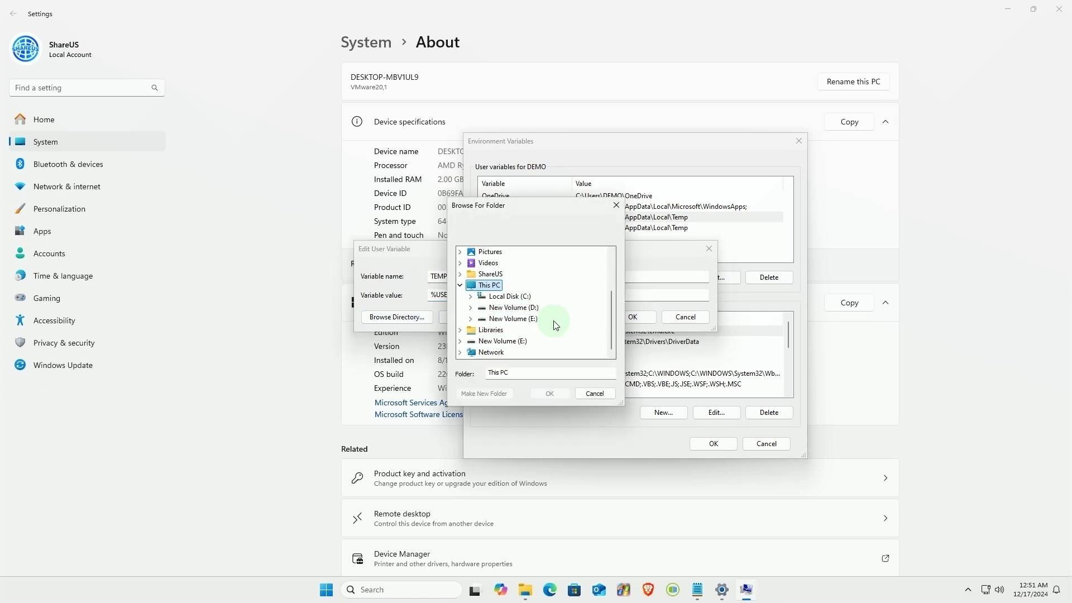
{"action": "double_click", "coordinate": [519, 326]}
{"action": "double_click", "coordinate": [509, 297]}
{"action": "double_click", "coordinate": [521, 318]}
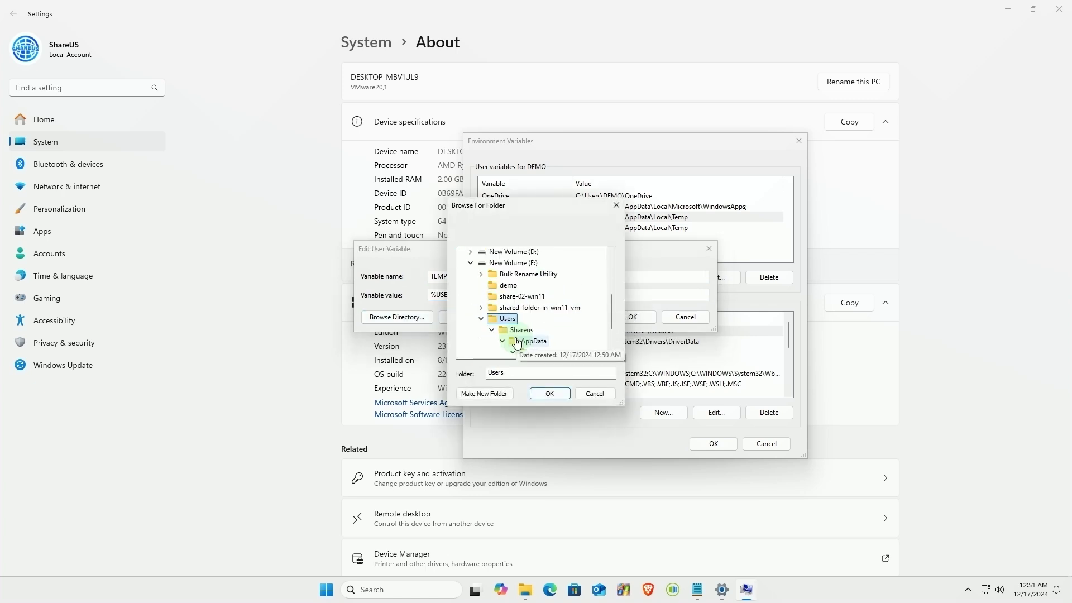
{"action": "double_click", "coordinate": [533, 330]}
{"action": "double_click", "coordinate": [538, 318]}
{"action": "left_click", "coordinate": [549, 330]}
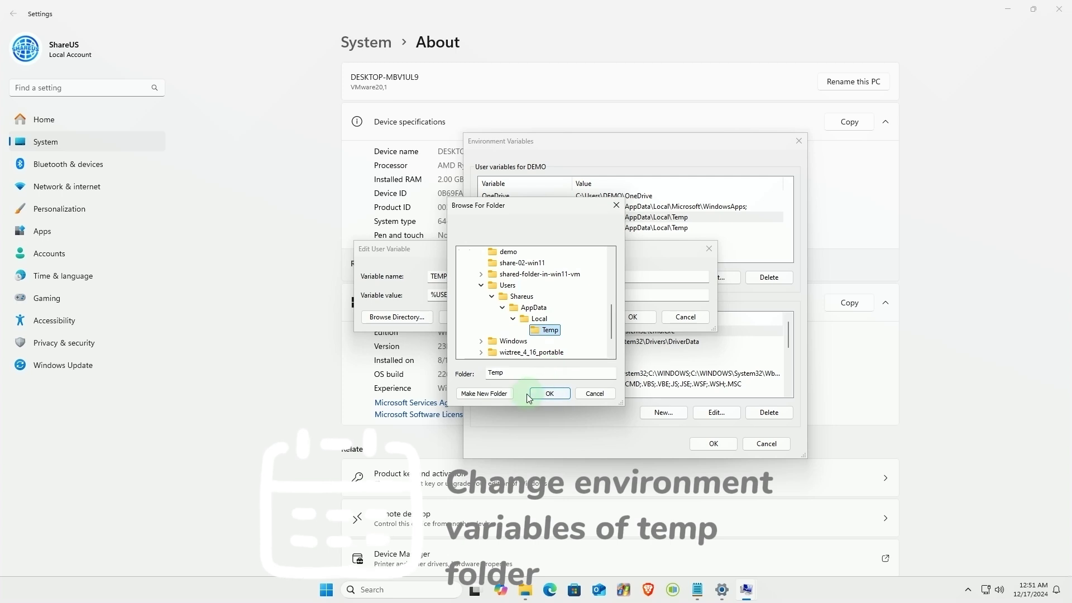
{"action": "left_click", "coordinate": [550, 393]}
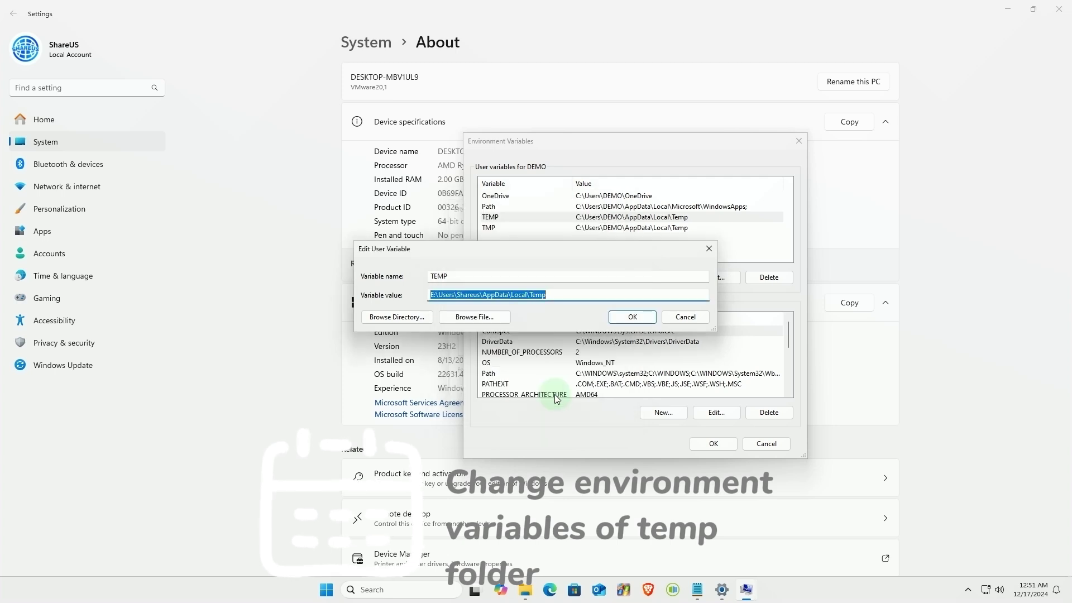
{"action": "left_click", "coordinate": [638, 322]}
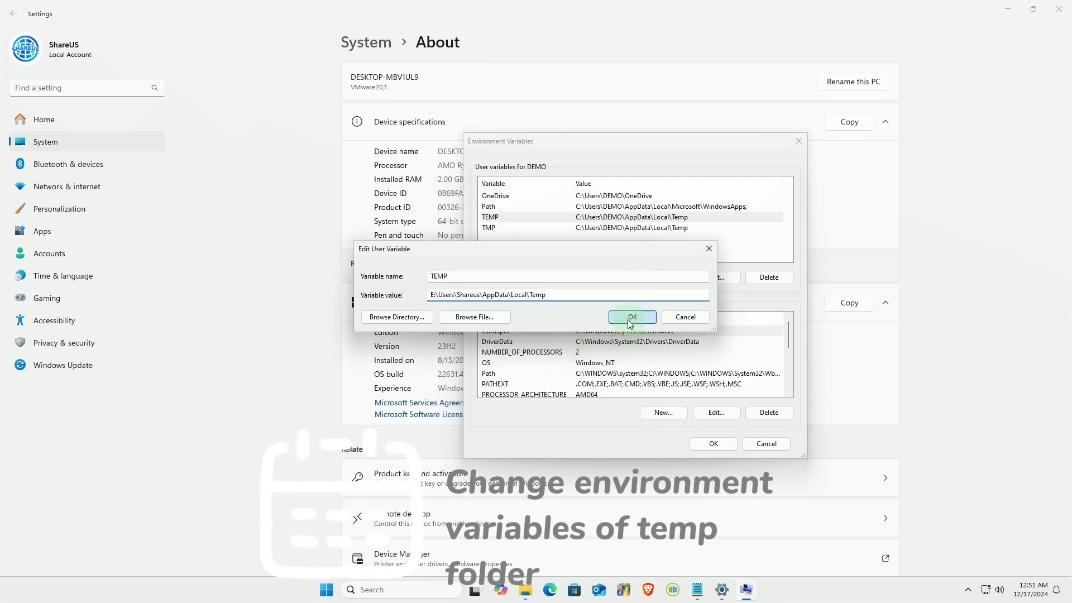
Set the user variable TMP to the directory E:\Users\Shareus\AppData\Local\Temp
{"action": "double_click", "coordinate": [584, 229]}
{"action": "left_click", "coordinate": [394, 316]}
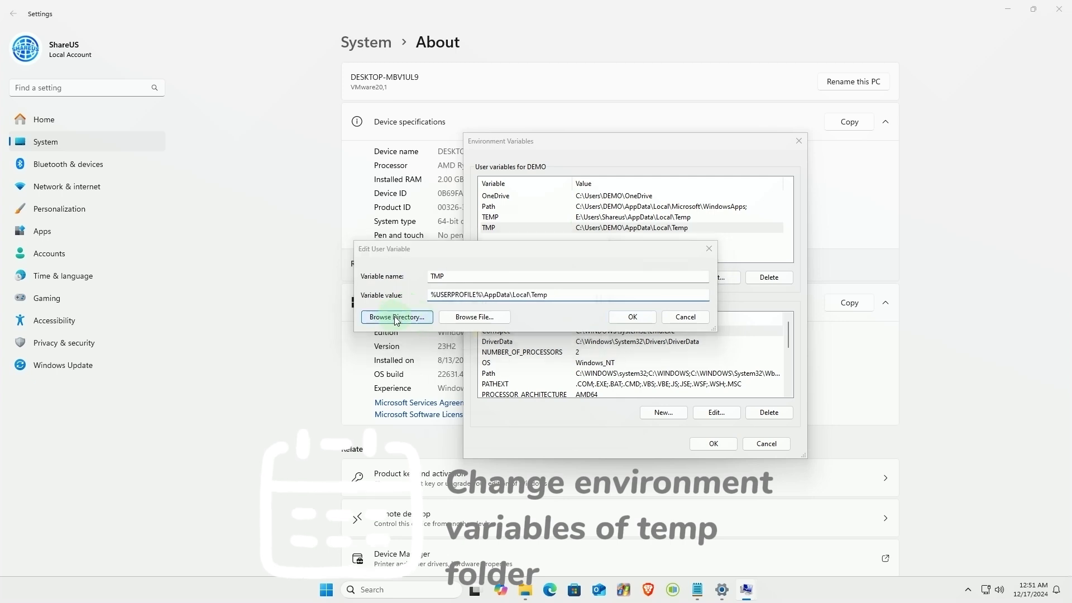
{"action": "scroll", "coordinate": [524, 319], "scroll_direction": "down", "scroll_amount": 2}
{"action": "double_click", "coordinate": [522, 322]}
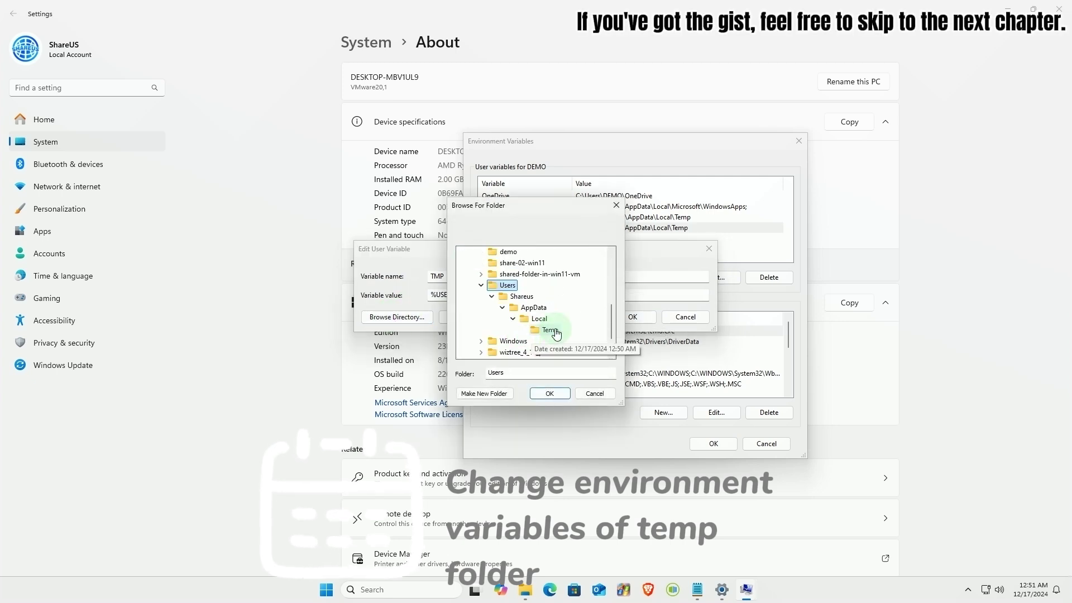
{"action": "left_click", "coordinate": [550, 393]}
{"action": "left_click", "coordinate": [632, 317]}
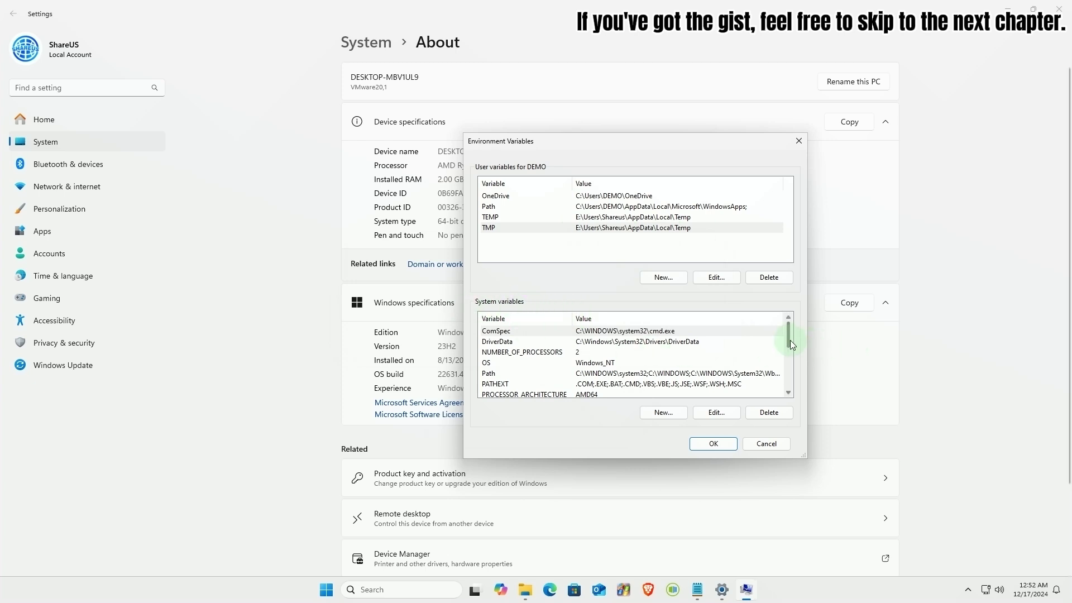
Set the system variable TEMP to the directory E:\Windows\TEMP and copy that path
{"action": "left_click_drag", "start_coordinate": [789, 340], "coordinate": [789, 387]}
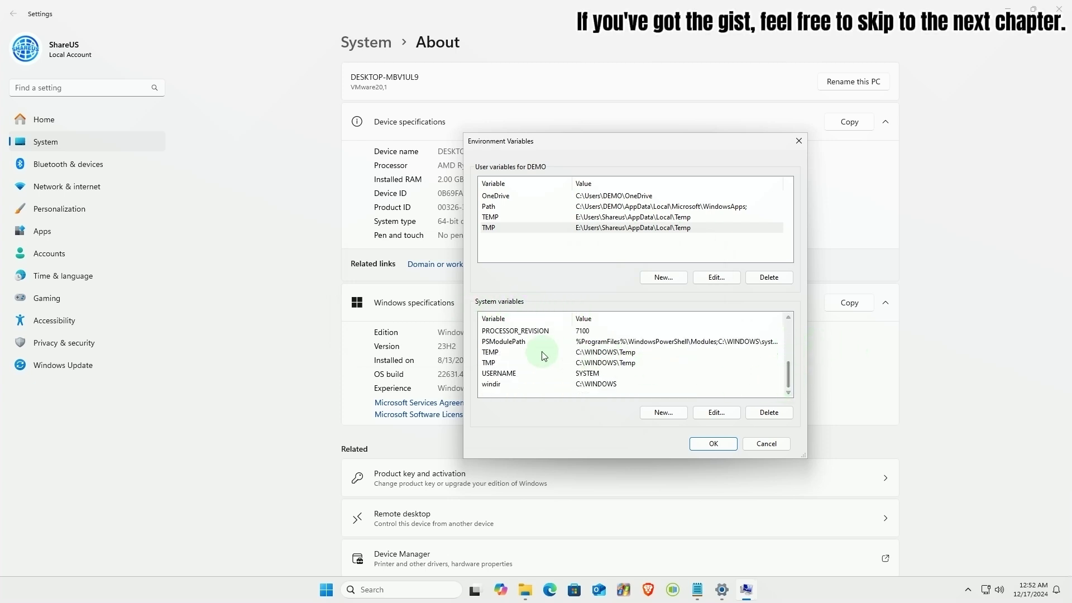
{"action": "double_click", "coordinate": [607, 352]}
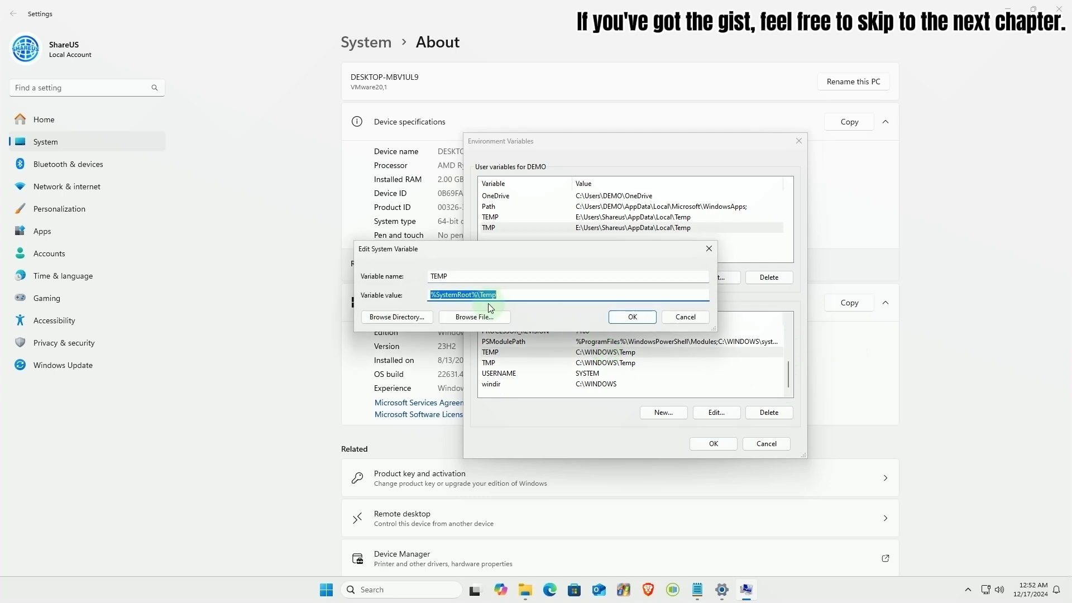
{"action": "left_click", "coordinate": [397, 316]}
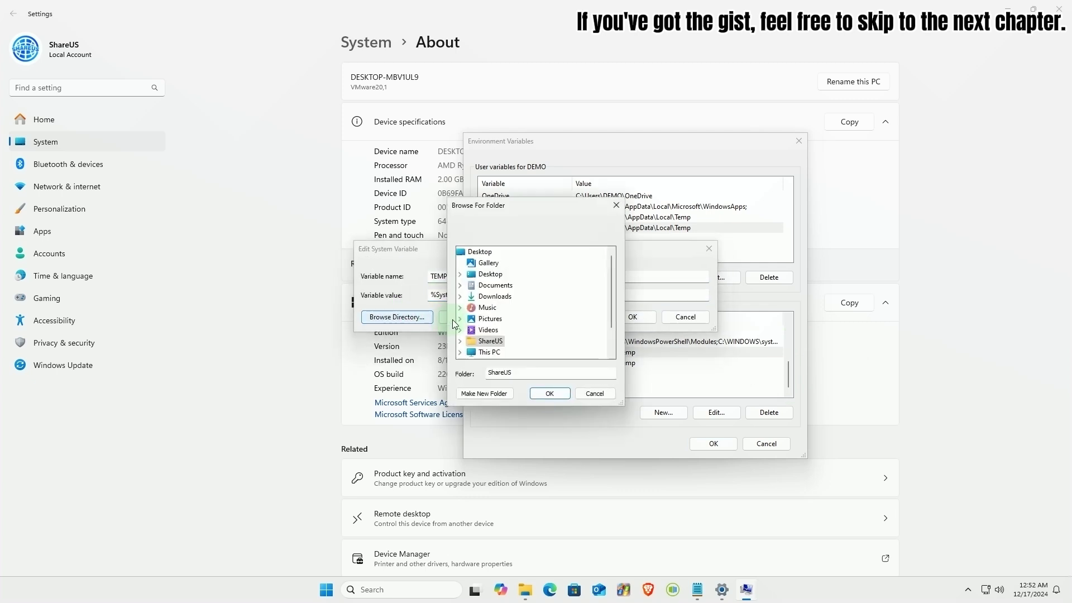
{"action": "scroll", "coordinate": [491, 335], "scroll_direction": "down", "scroll_amount": 2}
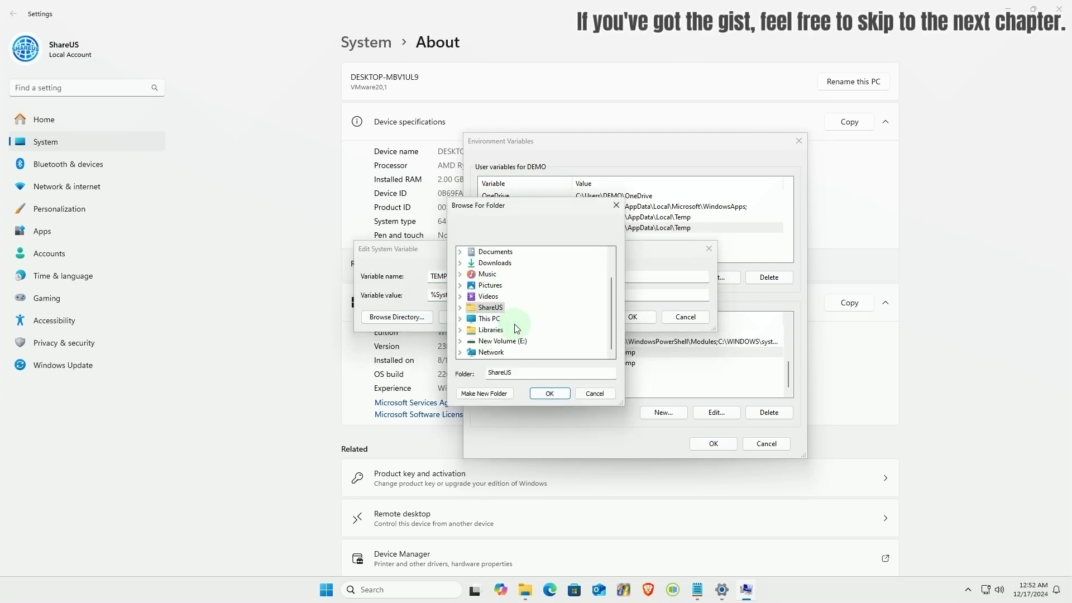
{"action": "double_click", "coordinate": [510, 322]}
{"action": "double_click", "coordinate": [503, 319]}
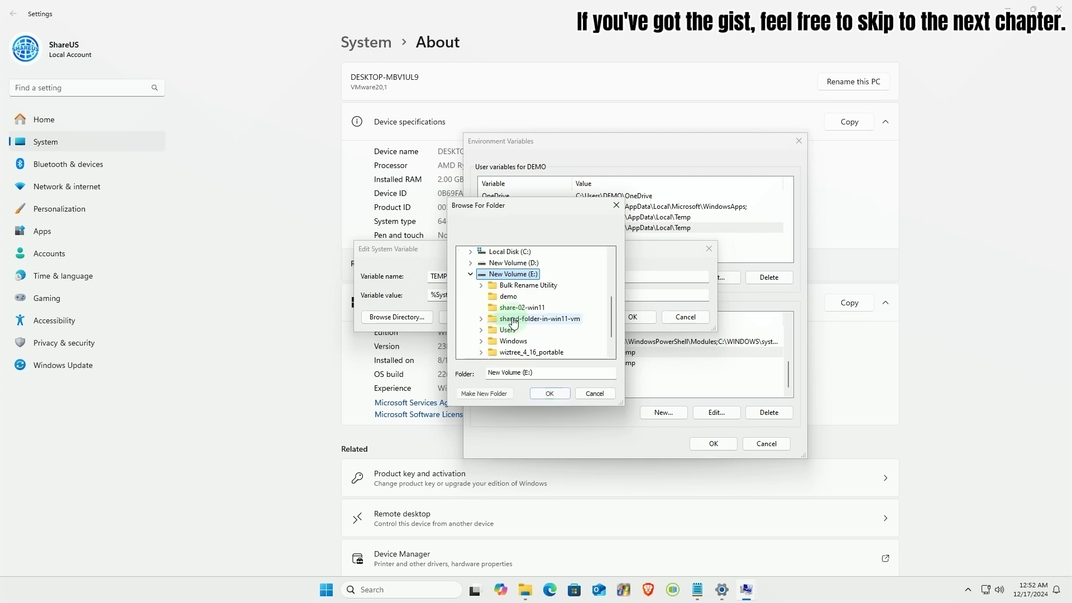
{"action": "double_click", "coordinate": [514, 308]}
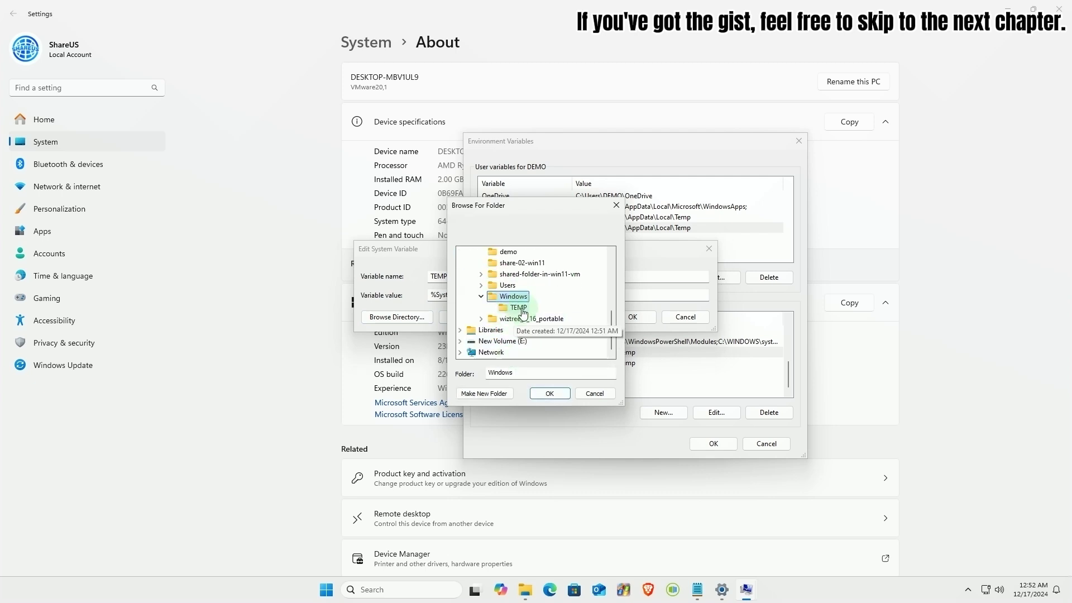
{"action": "left_click", "coordinate": [518, 307]}
{"action": "left_click", "coordinate": [548, 394]}
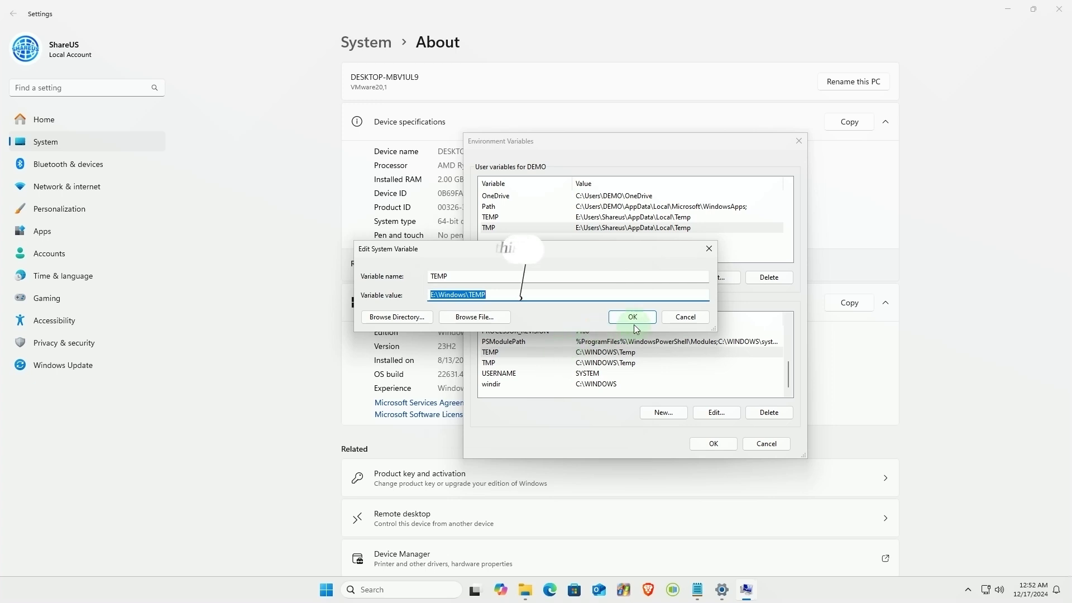
{"action": "left_click_drag", "start_coordinate": [545, 294], "coordinate": [400, 297]}
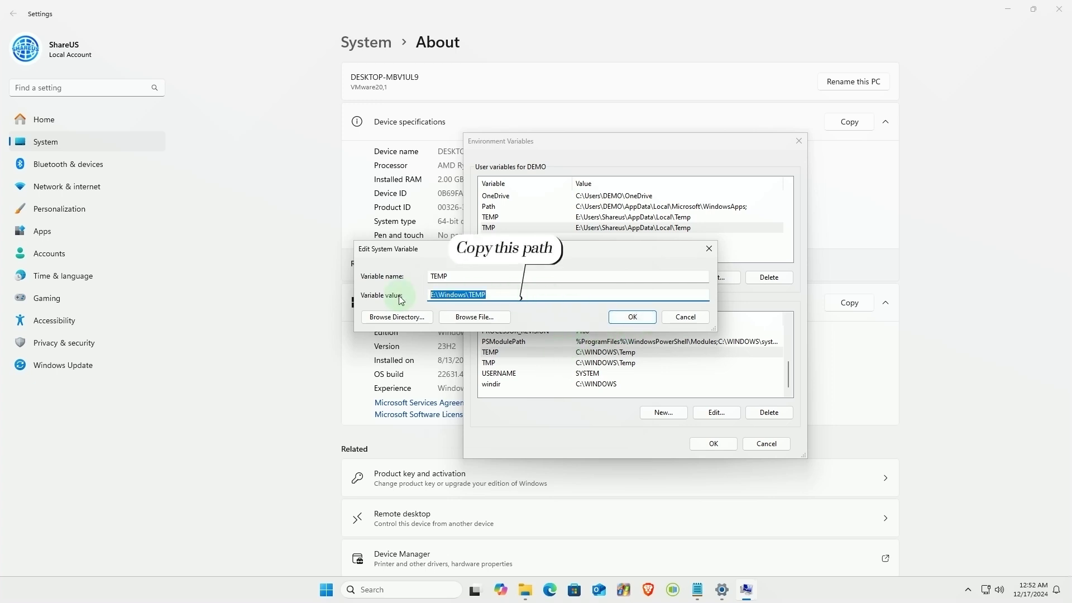
{"action": "left_click", "coordinate": [636, 323]}
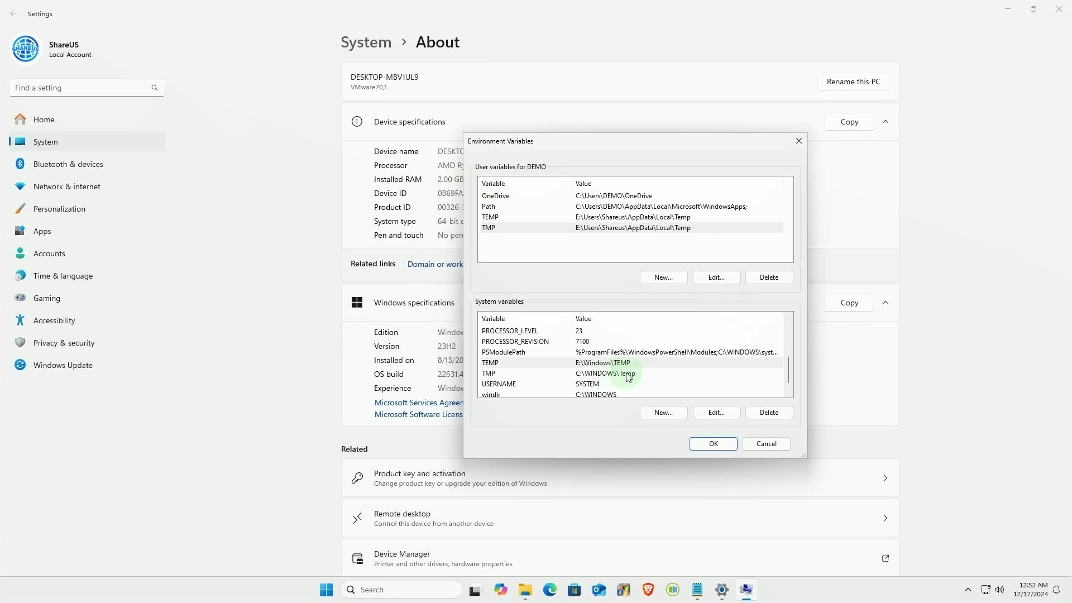
Set the system variable TMP to E:\Windows\TEMP using the copied path
{"action": "double_click", "coordinate": [628, 378]}
{"action": "left_click", "coordinate": [546, 294]}
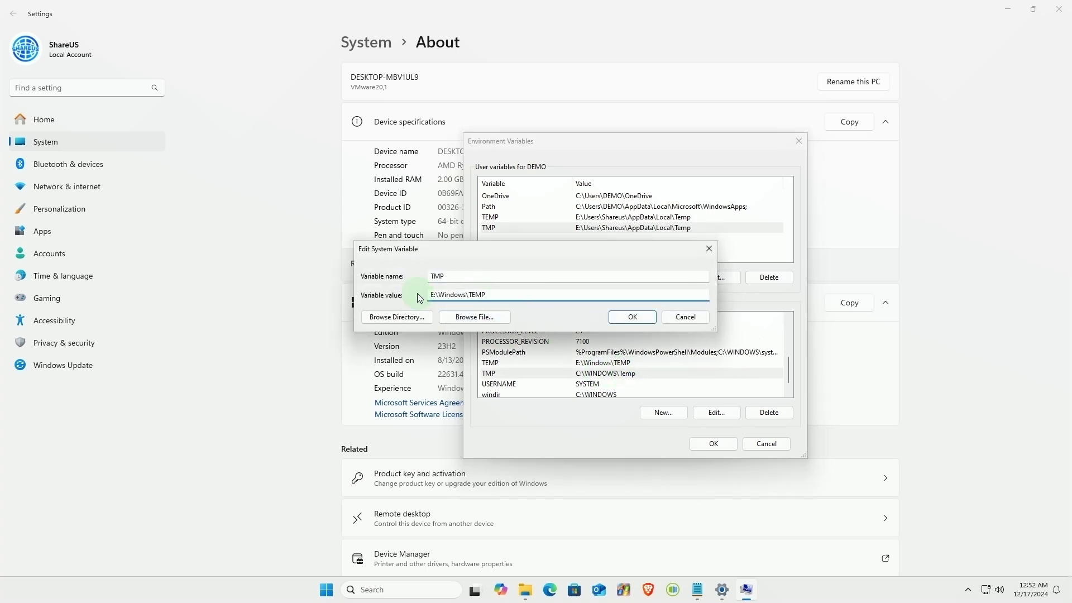
{"action": "left_click", "coordinate": [630, 316]}
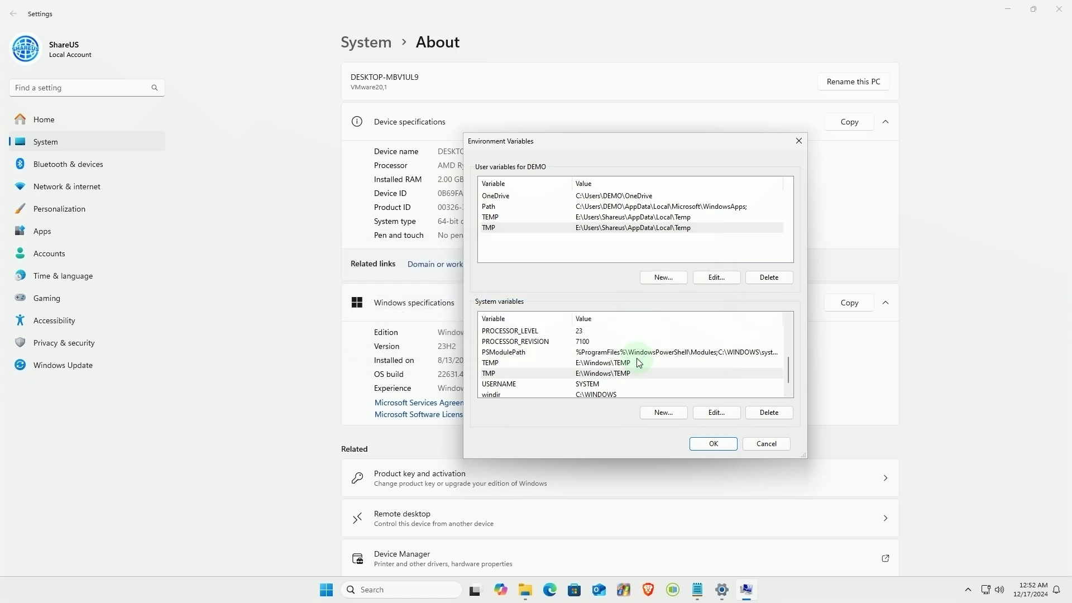
Confirm the environment variable and system property changes, close Settings and refresh the desktop
{"action": "left_click", "coordinate": [711, 443]}
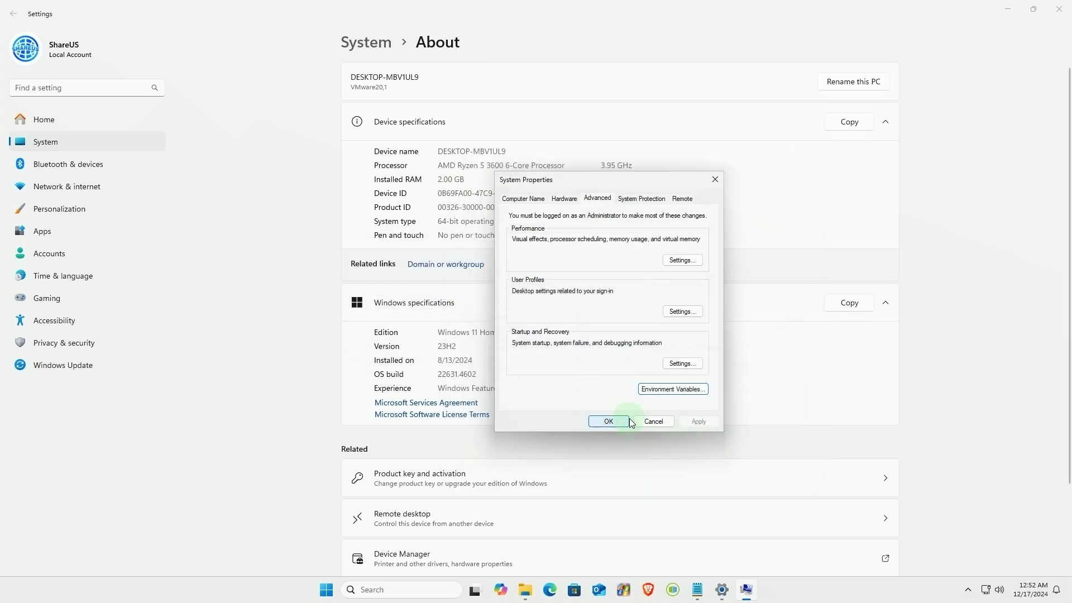
{"action": "left_click", "coordinate": [607, 422]}
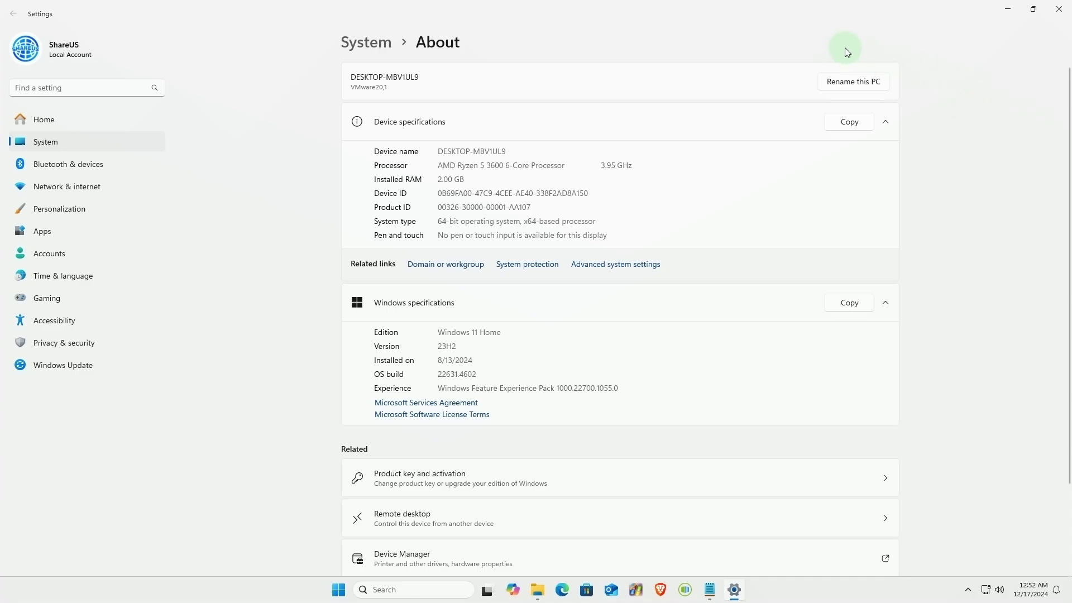
{"action": "left_click", "coordinate": [1067, 14]}
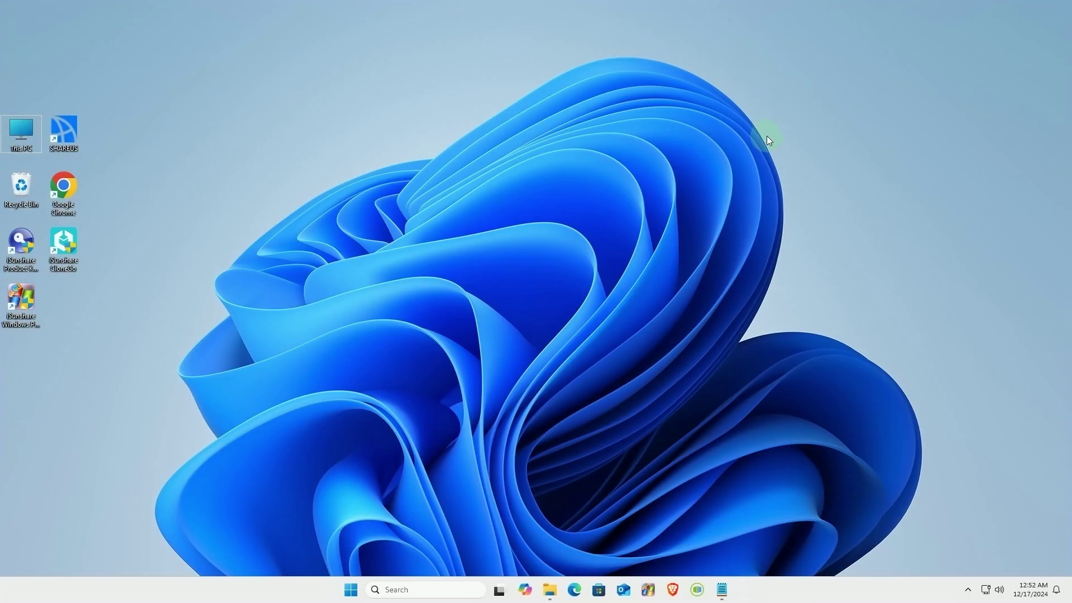
{"action": "right_click", "coordinate": [766, 135]}
{"action": "left_click", "coordinate": [801, 184]}
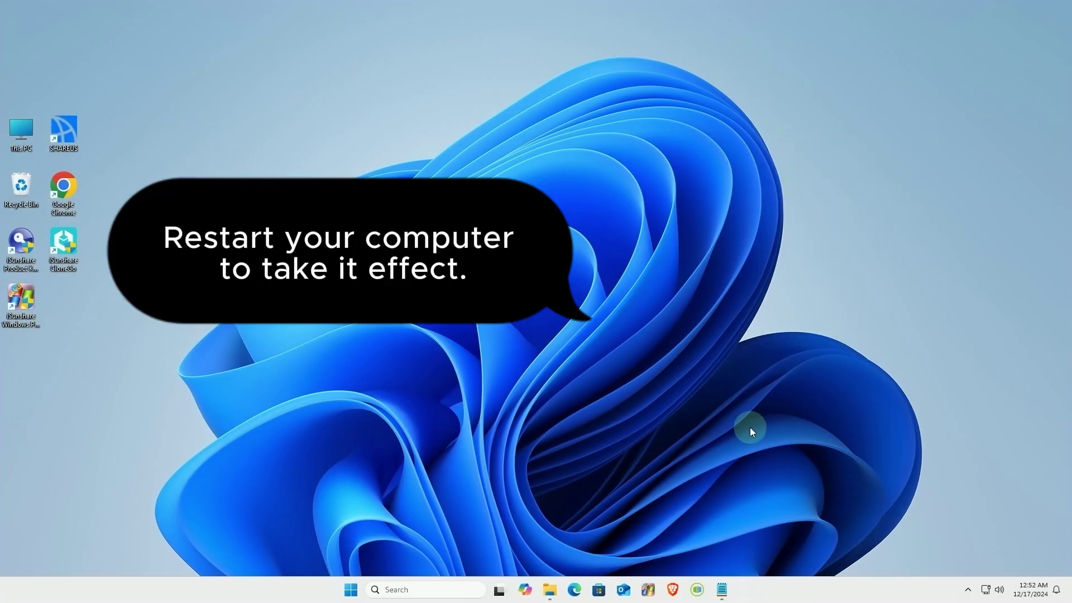
Close the remaining open windows and restart the computer
{"action": "left_click", "coordinate": [721, 590]}
{"action": "left_click", "coordinate": [709, 184]}
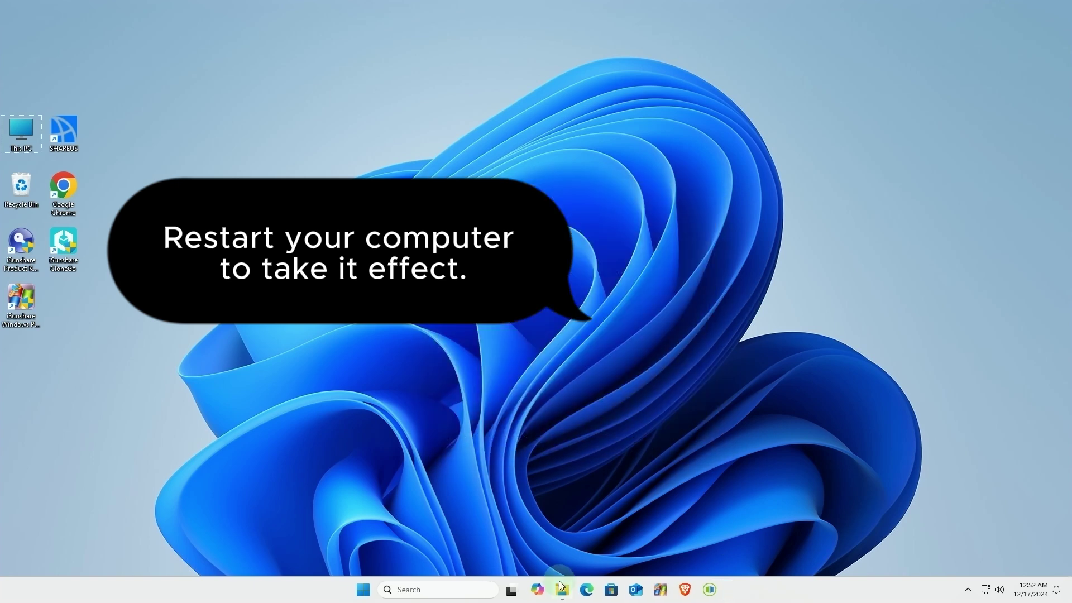
{"action": "mouse_move", "coordinate": [607, 505]}
{"action": "left_click", "coordinate": [363, 589]}
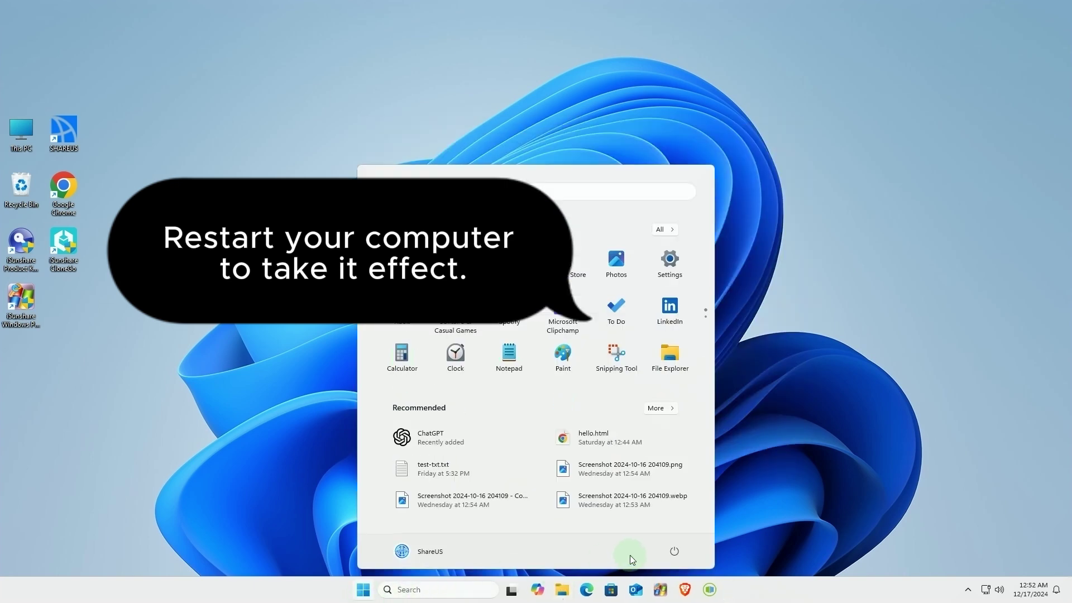
{"action": "left_click", "coordinate": [676, 551]}
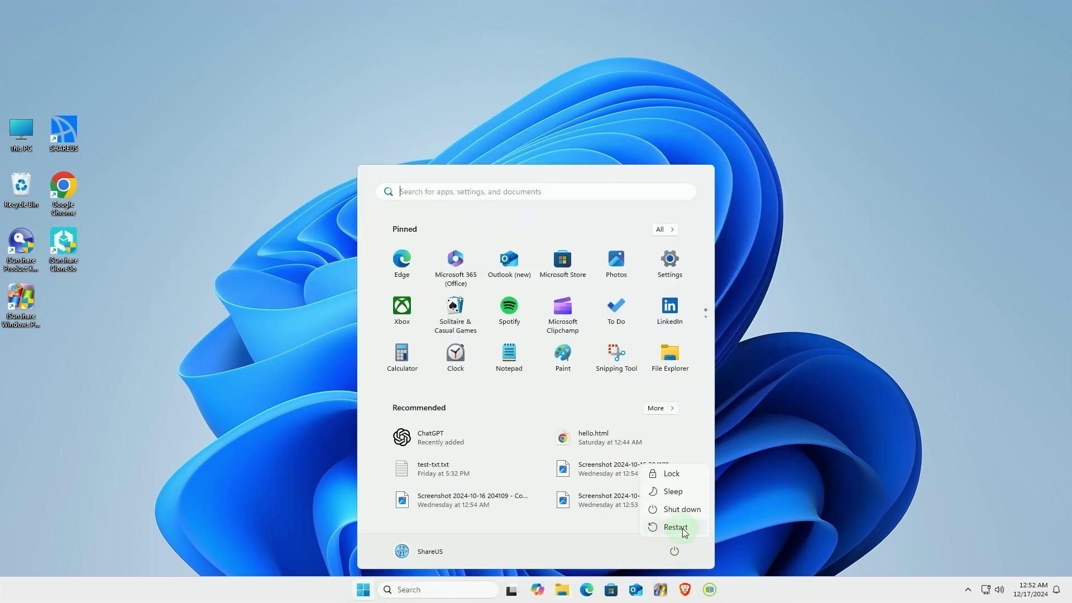
{"action": "left_click", "coordinate": [682, 527]}
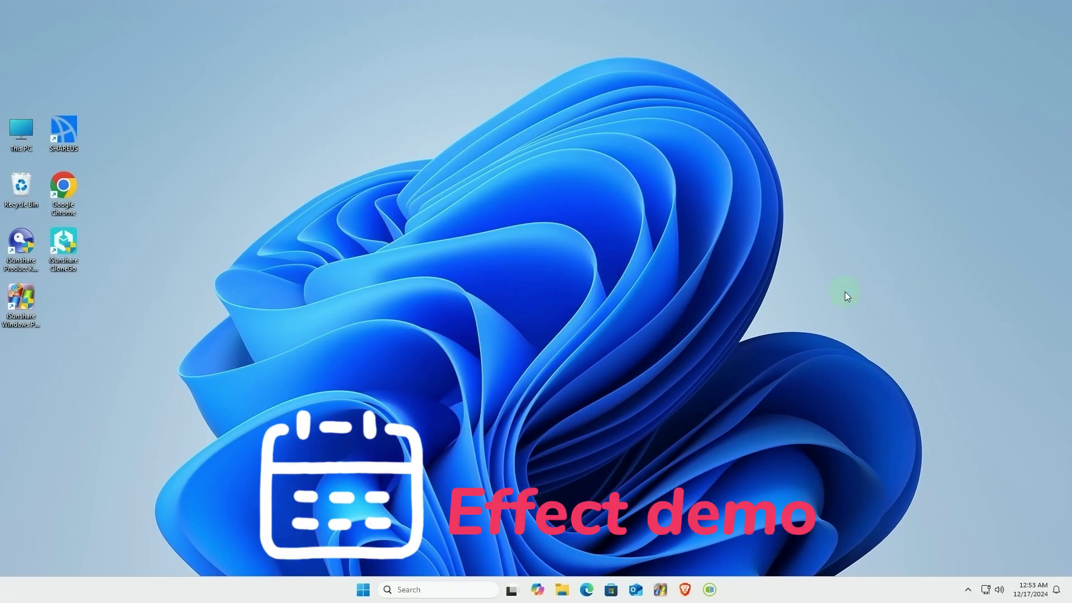
Browse to E:\Users\Shareus\AppData\Local\Temp to check the contents of the relocated user temp folder
{"action": "right_click", "coordinate": [845, 292]}
{"action": "left_click", "coordinate": [855, 338]}
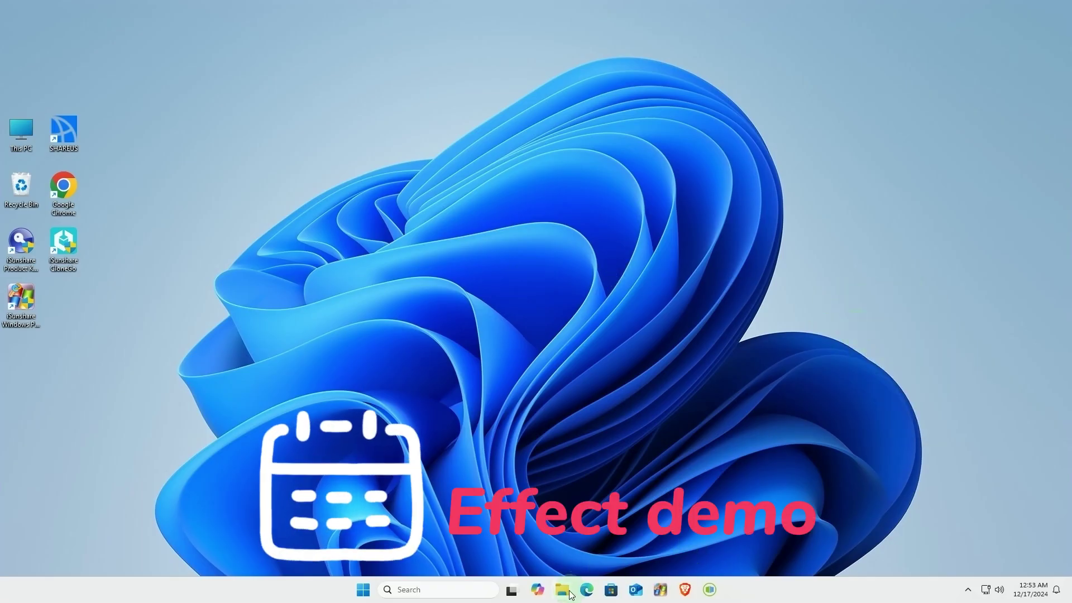
{"action": "key", "text": "super+e"}
{"action": "double_click", "coordinate": [536, 271]}
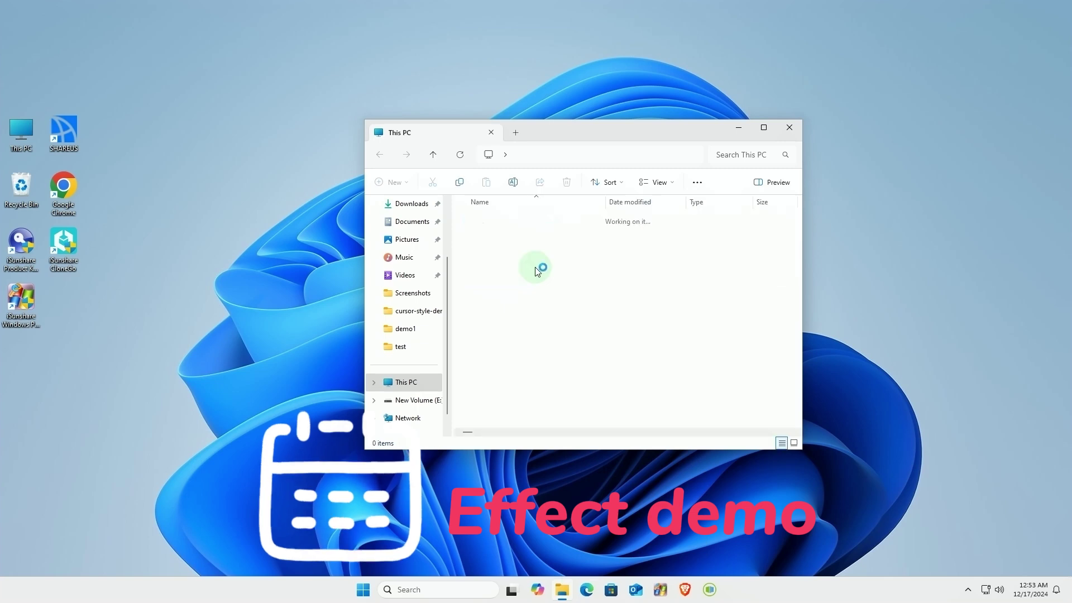
{"action": "double_click", "coordinate": [515, 280]}
{"action": "double_click", "coordinate": [496, 221]}
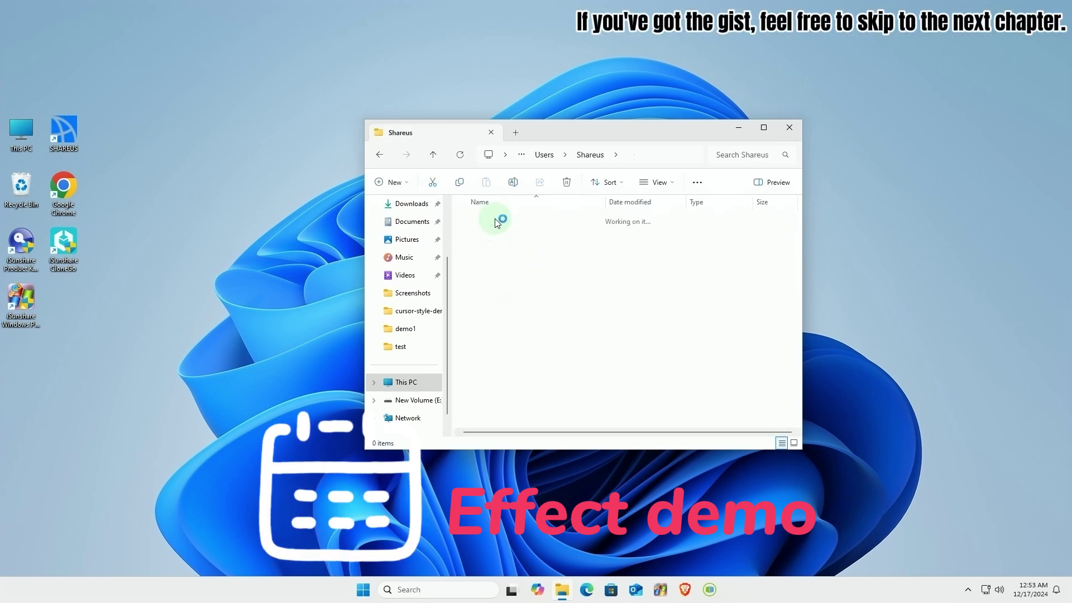
{"action": "double_click", "coordinate": [500, 219]}
{"action": "double_click", "coordinate": [503, 219]}
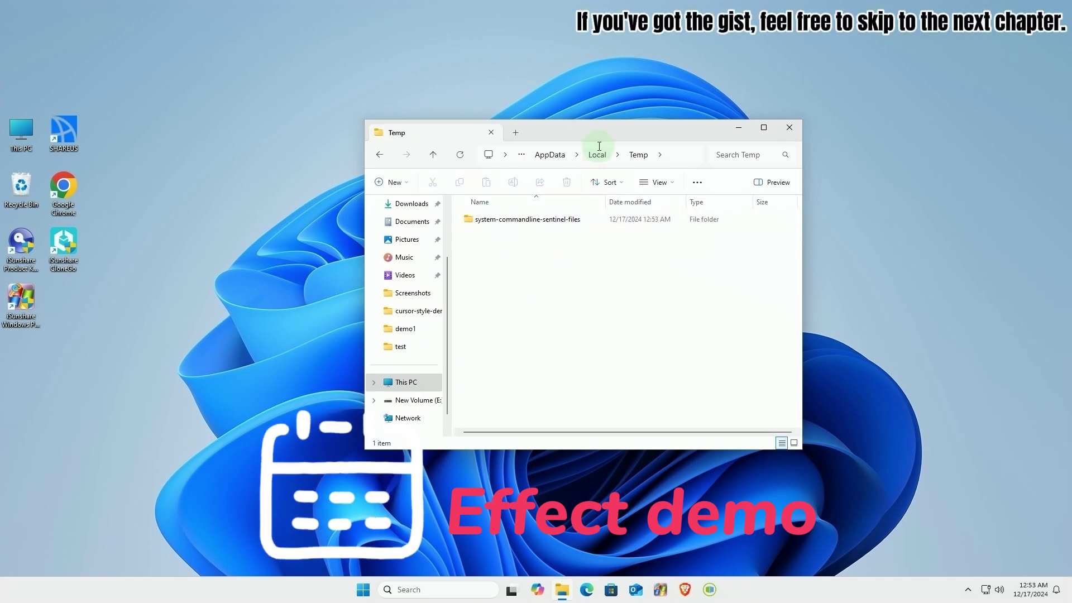
Examine the relocated system temp folder E:\Windows\TEMP, and close the folder window
{"action": "left_click", "coordinate": [522, 156]}
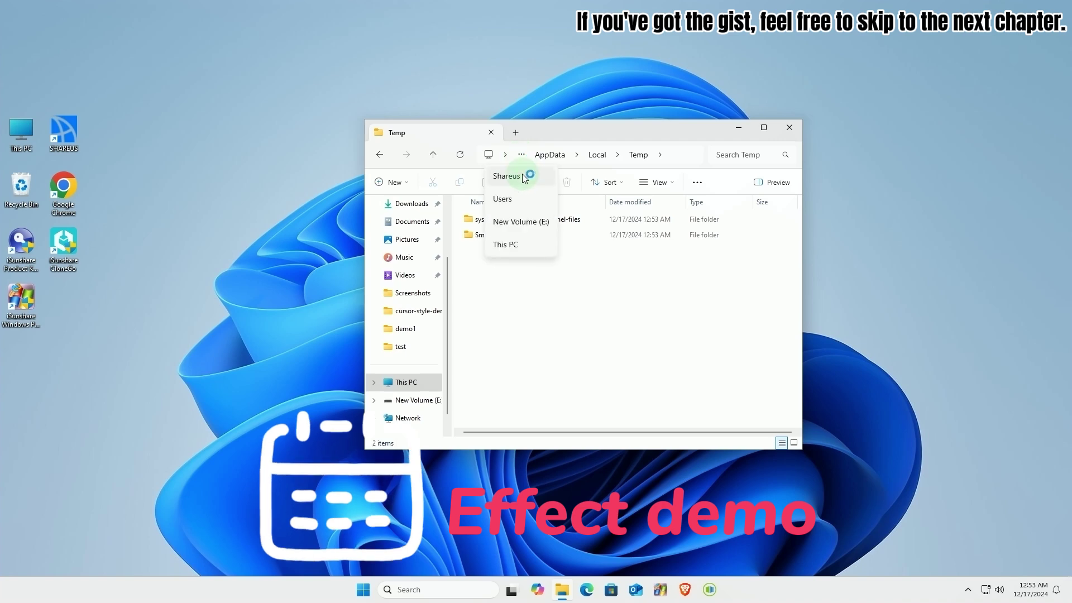
{"action": "left_click", "coordinate": [521, 174]}
{"action": "left_click", "coordinate": [521, 155]}
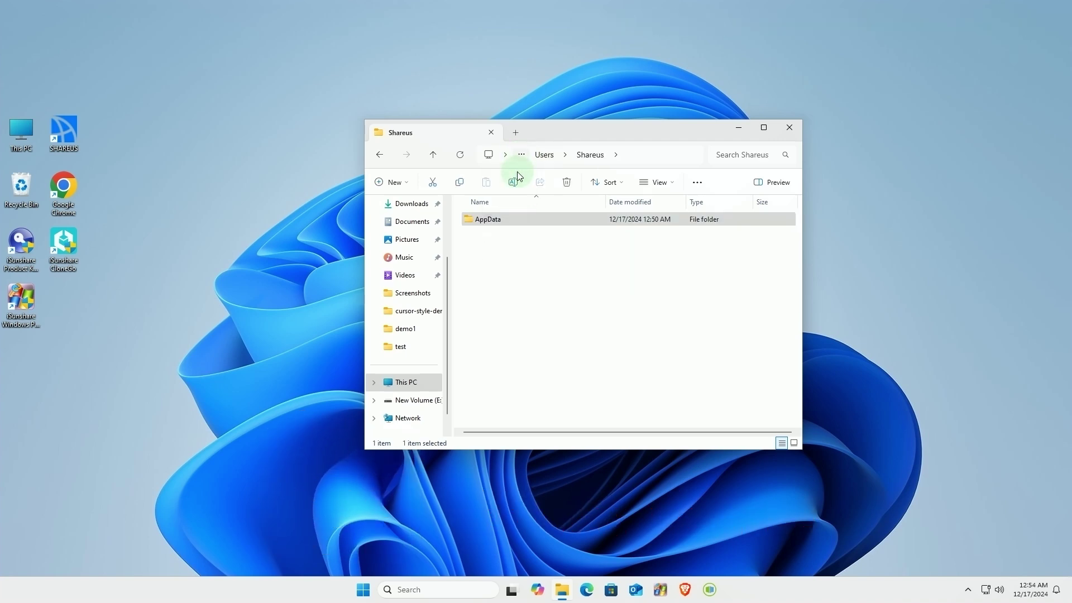
{"action": "left_click", "coordinate": [514, 175]}
{"action": "double_click", "coordinate": [523, 297]}
{"action": "double_click", "coordinate": [504, 222]}
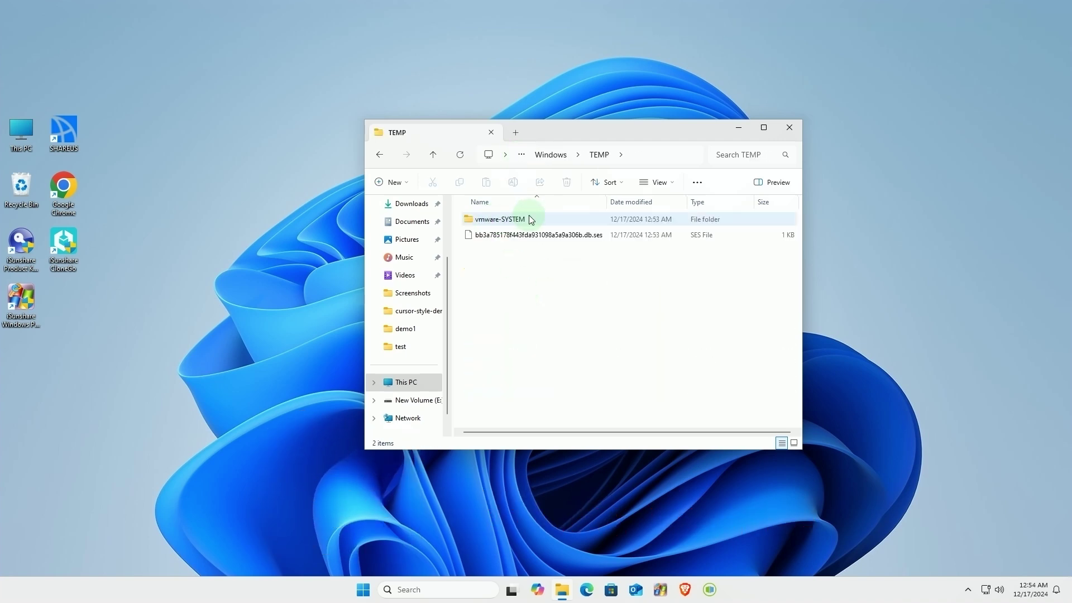
{"action": "left_click", "coordinate": [789, 128]}
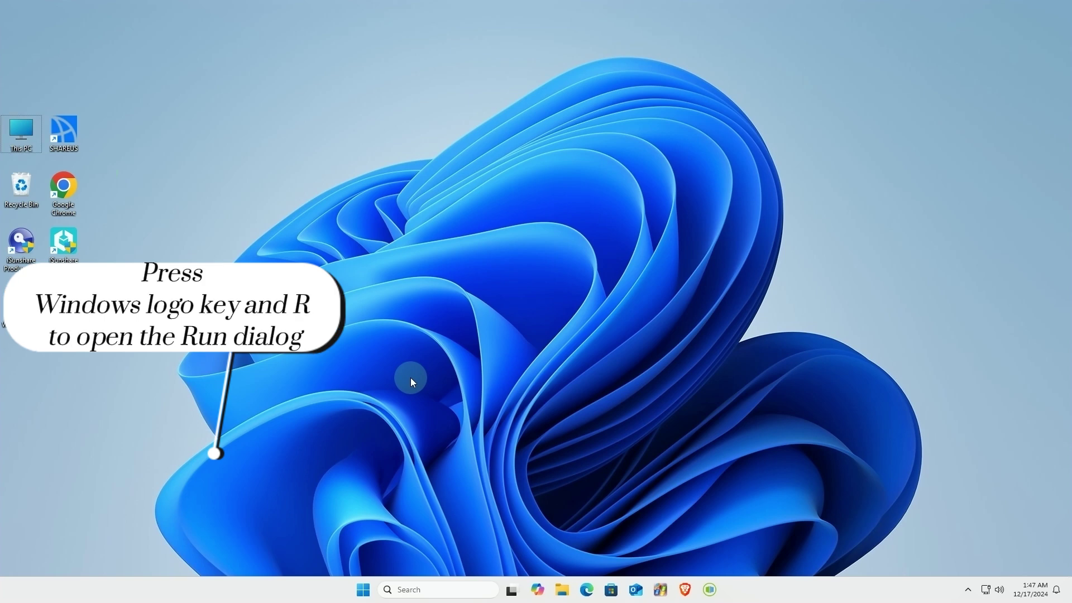
Open the current user's temp folder by running %temp% and display its full path
{"action": "key", "text": "super+r"}
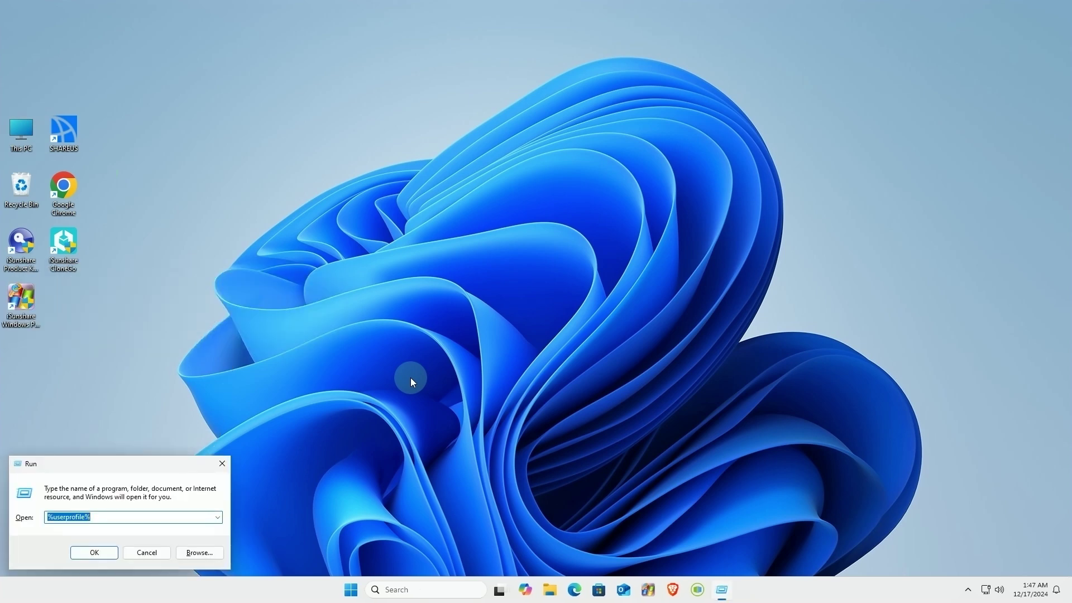
{"action": "type", "text": "%temp"}
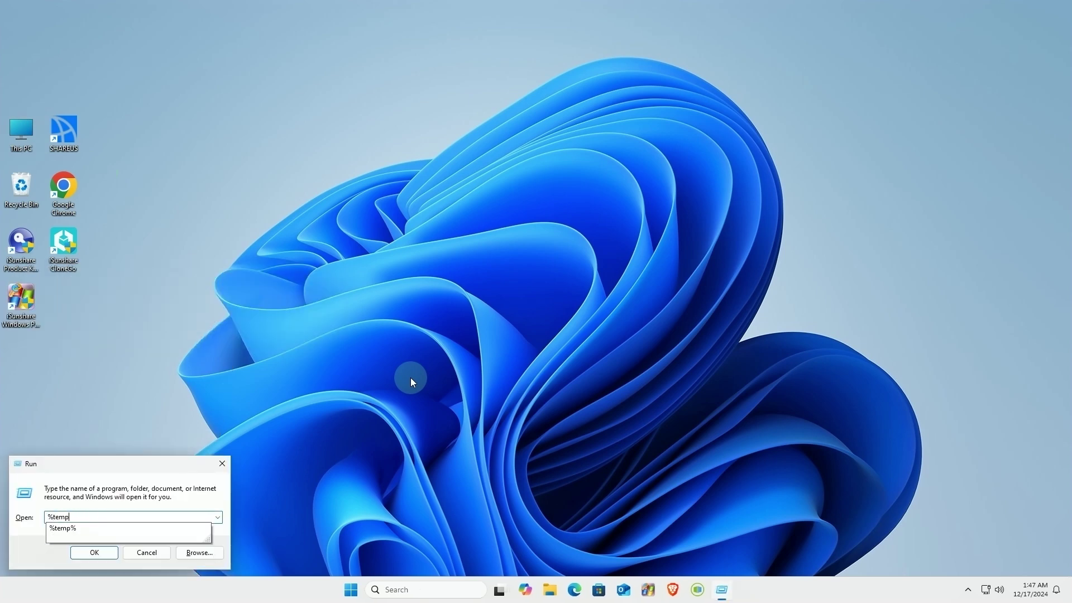
{"action": "type", "text": "%"}
{"action": "key", "text": "Return"}
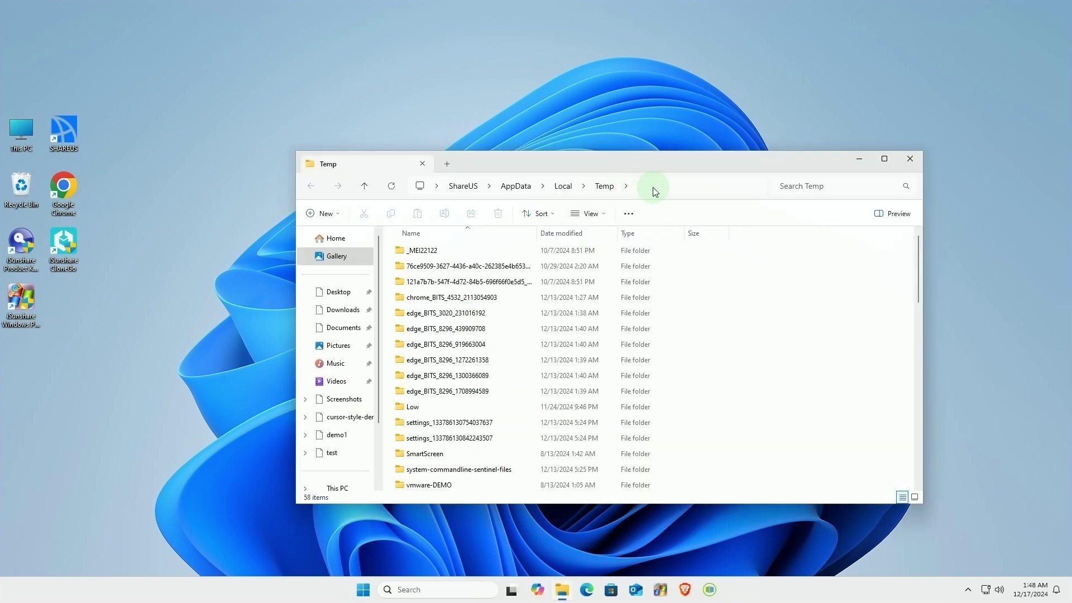
{"action": "left_click", "coordinate": [652, 188]}
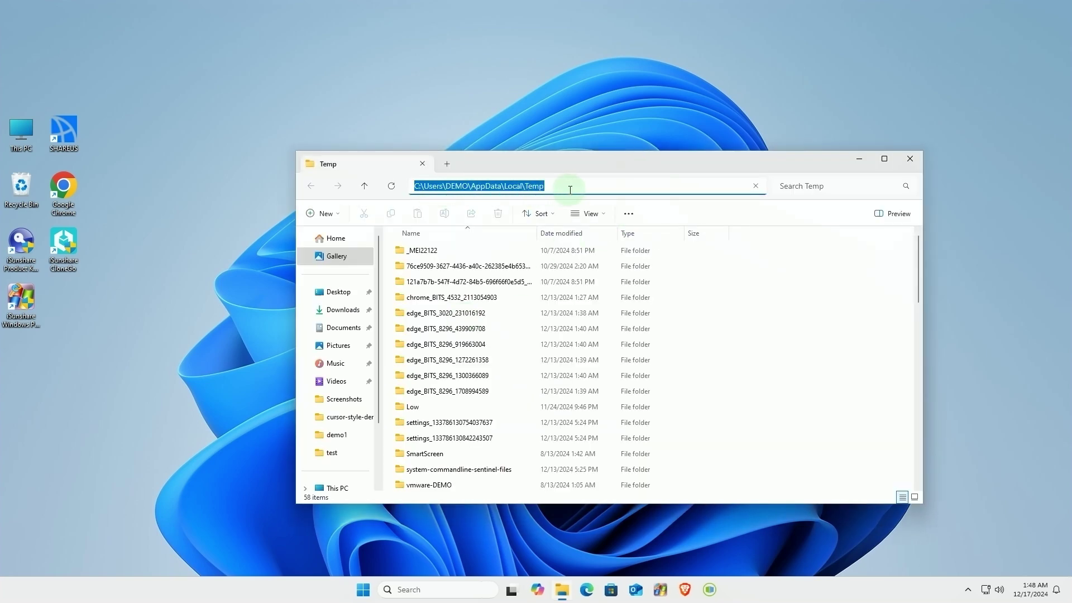
{"action": "left_click", "coordinate": [538, 163]}
Open the E: drive in a second window and arrange it beside the Temp folder window
{"action": "left_click_drag", "start_coordinate": [541, 163], "coordinate": [475, 161]}
{"action": "double_click", "coordinate": [20, 131]}
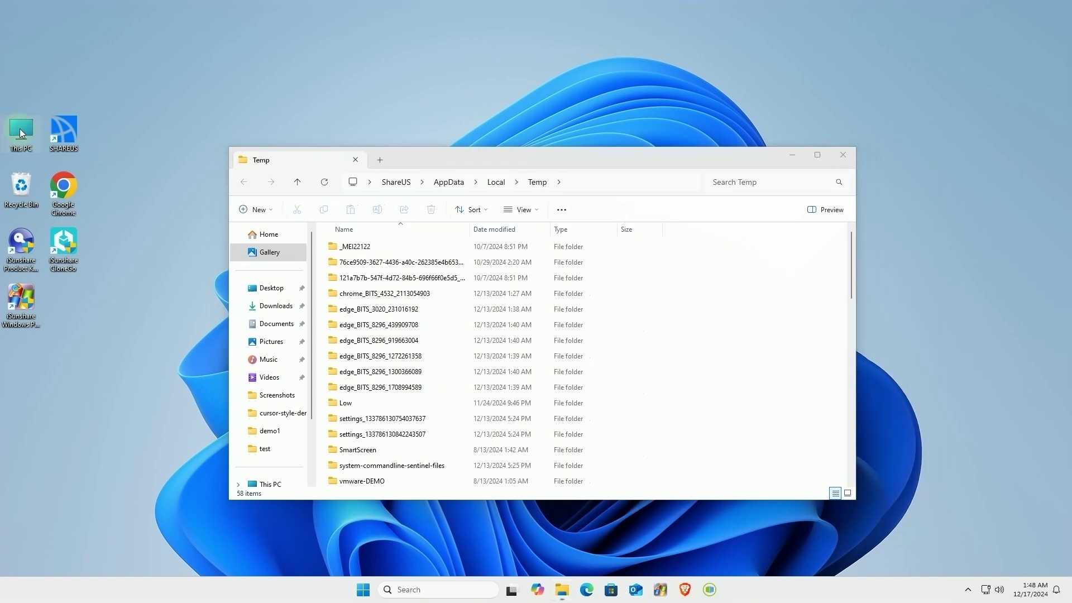
{"action": "double_click", "coordinate": [735, 275]}
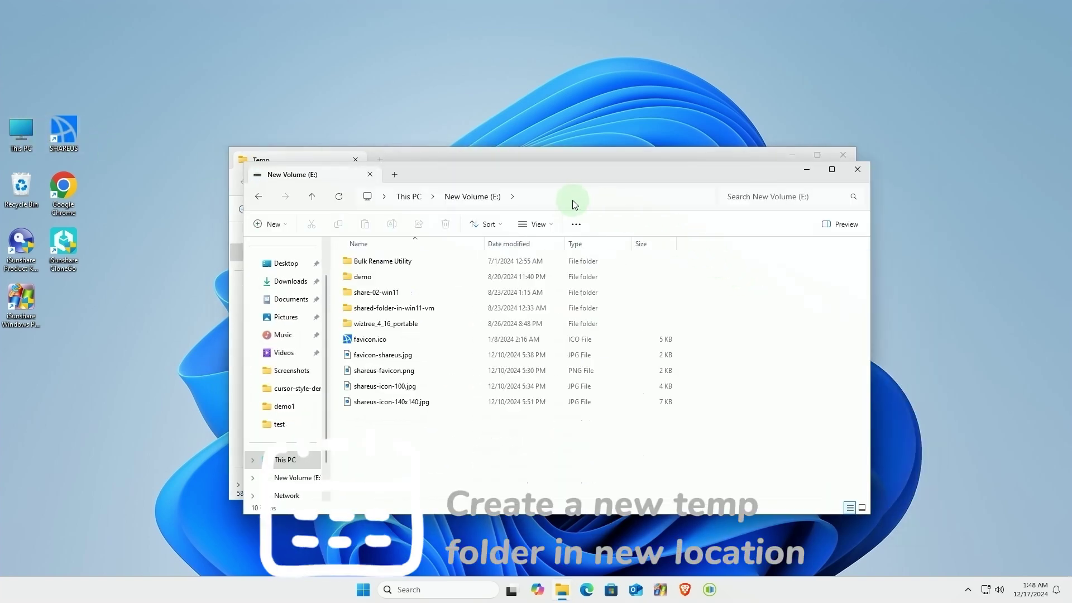
{"action": "left_click_drag", "start_coordinate": [546, 171], "coordinate": [742, 79]}
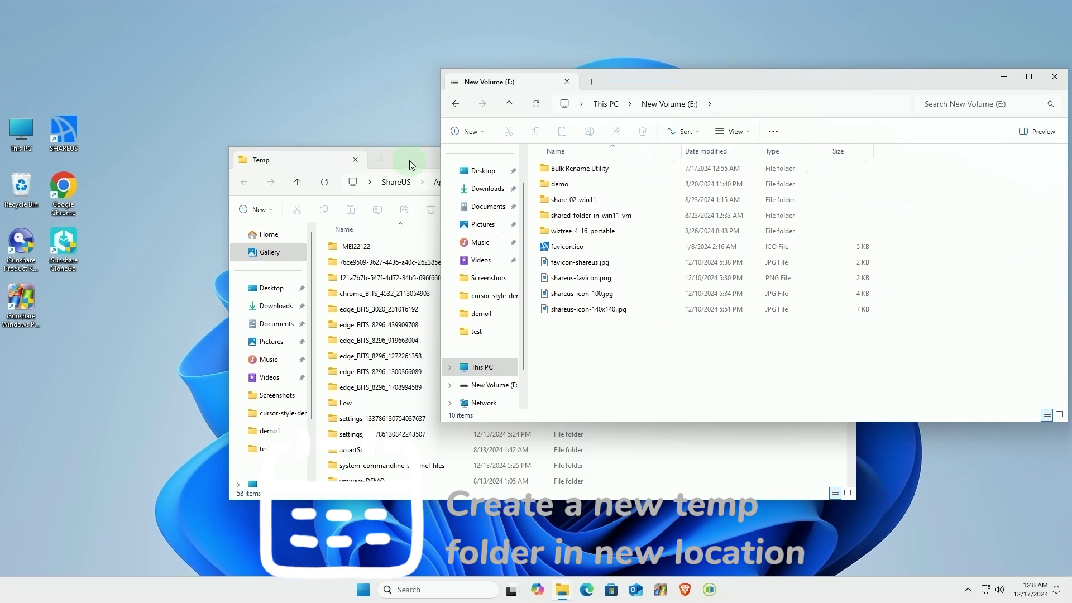
{"action": "left_click", "coordinate": [425, 159]}
{"action": "left_click_drag", "start_coordinate": [427, 159], "coordinate": [225, 166]}
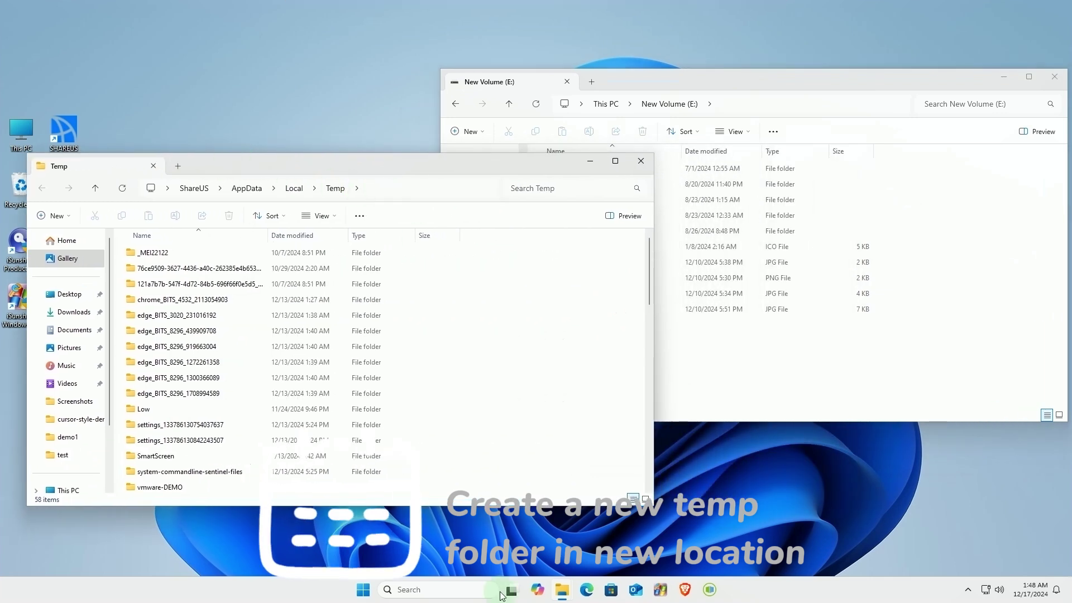
Open Command Prompt as administrator, allow the elevation, and arrange its window beside the two folder windows
{"action": "left_click", "coordinate": [446, 587]}
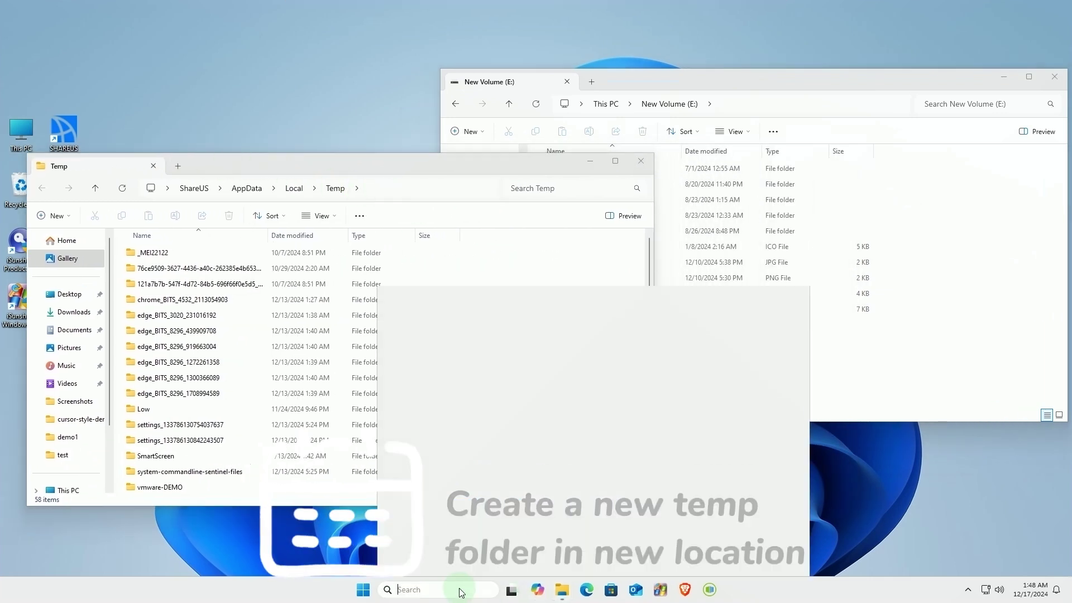
{"action": "type", "text": "cmd"}
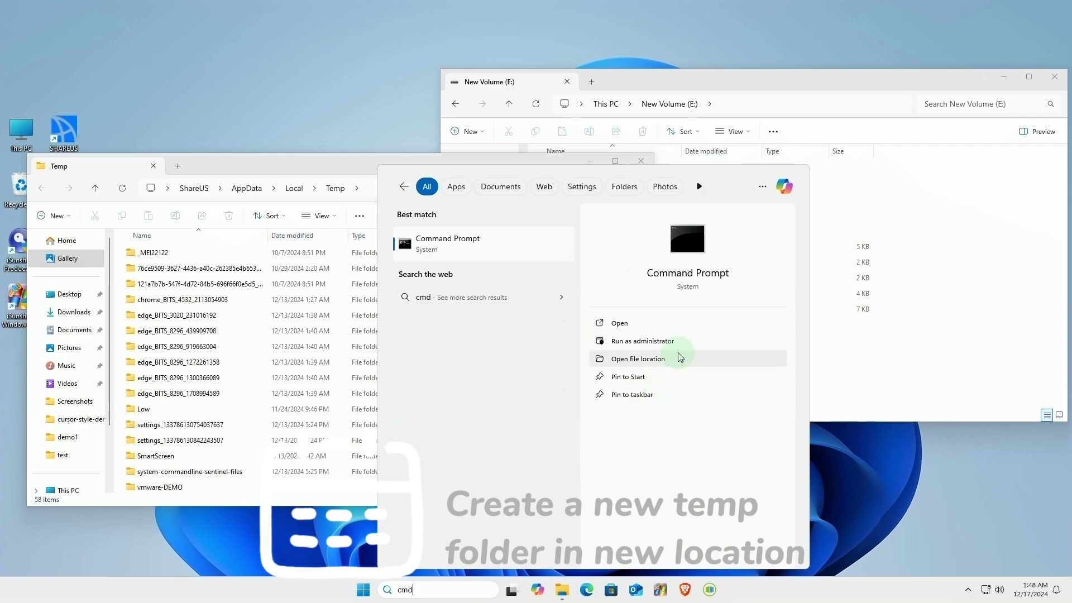
{"action": "left_click", "coordinate": [699, 342]}
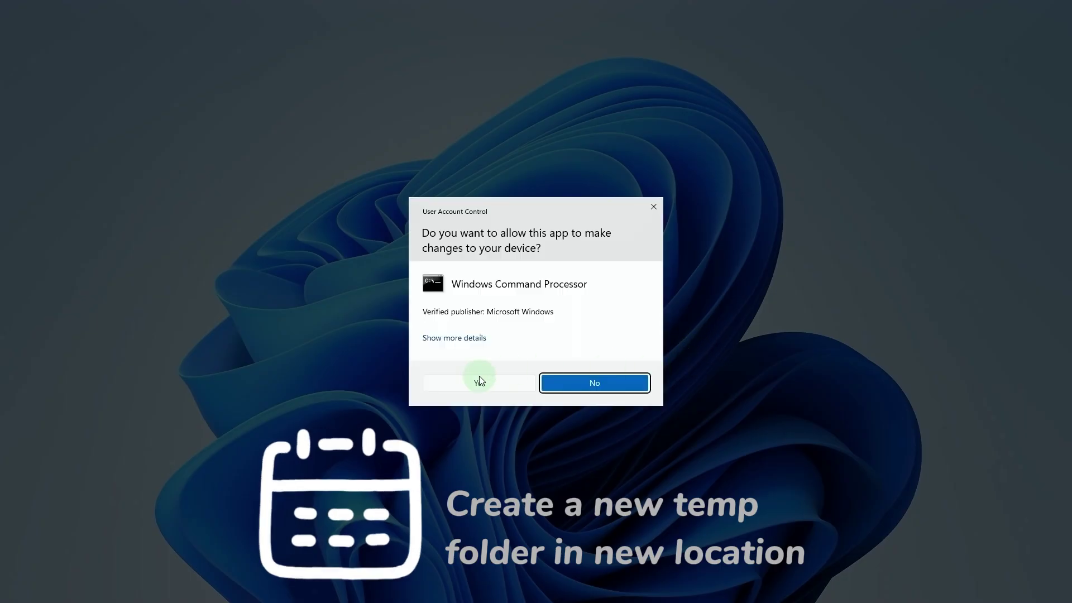
{"action": "left_click", "coordinate": [454, 383]}
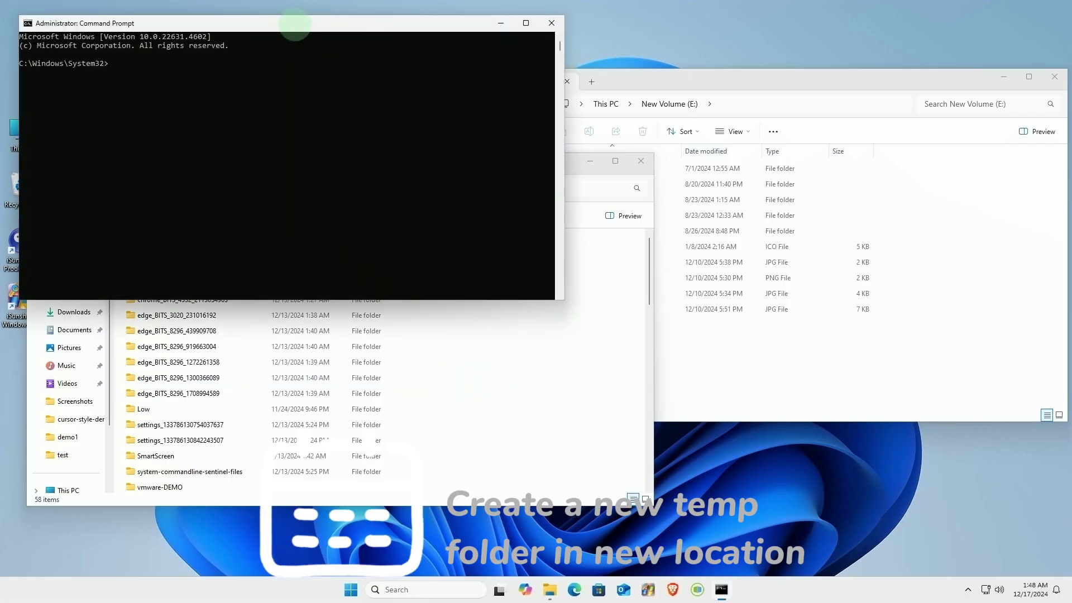
{"action": "left_click_drag", "start_coordinate": [295, 15], "coordinate": [785, 355]}
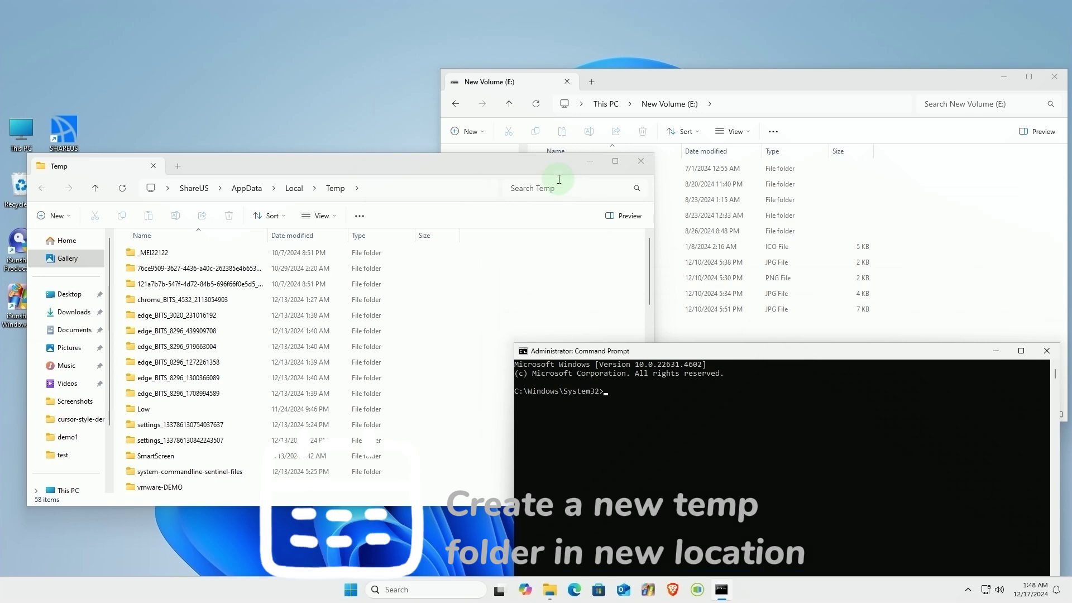
{"action": "left_click_drag", "start_coordinate": [517, 161], "coordinate": [394, 145]}
Create the new temp folder on the E: drive by running mkdir E:\Users\ShareUS\AppData\Local\Temp
{"action": "left_click", "coordinate": [718, 418]}
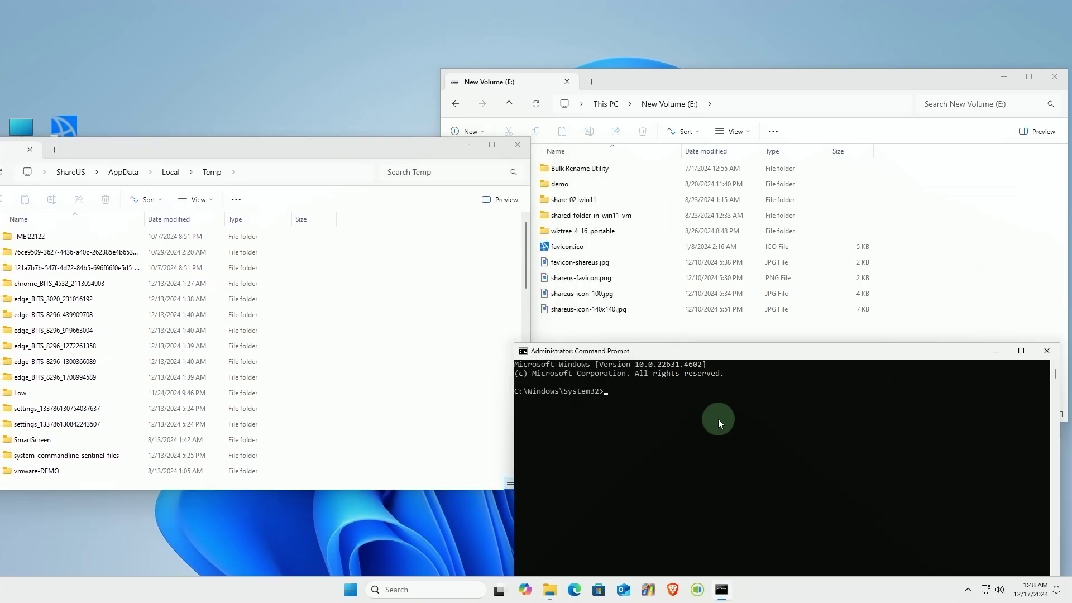
{"action": "type", "text": "mkdir E:\\Users\\ShareUS\\AppData"}
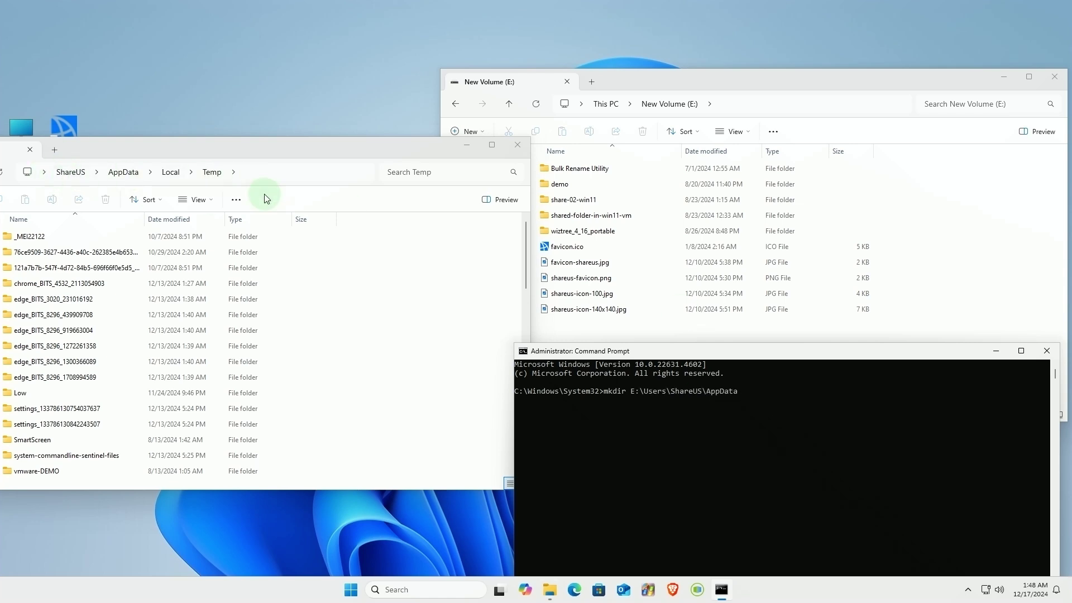
{"action": "type", "text": "\\Local\\Temp"}
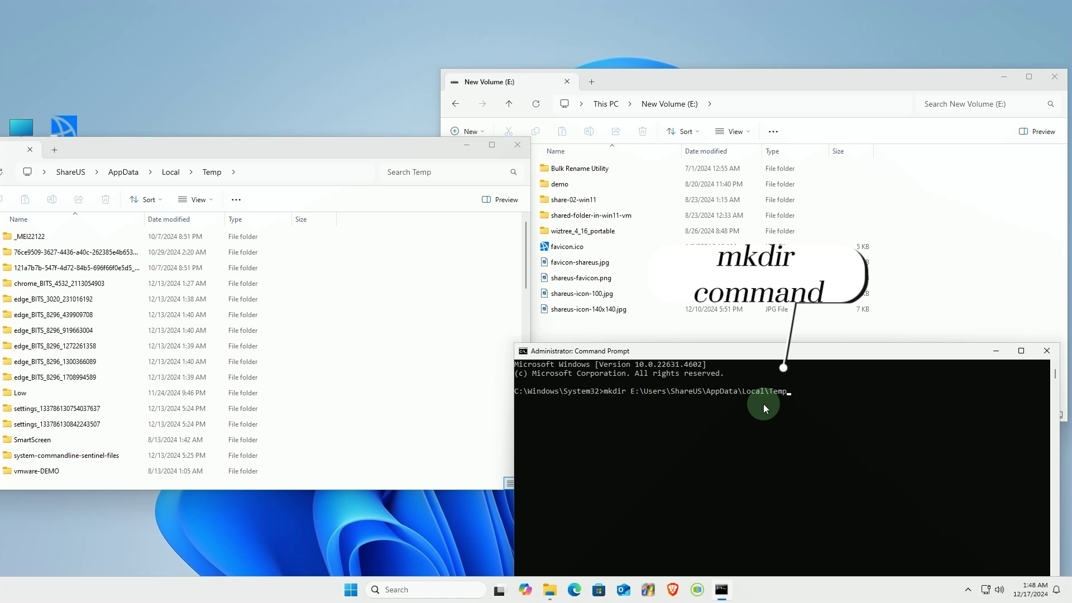
{"action": "key", "text": "Return"}
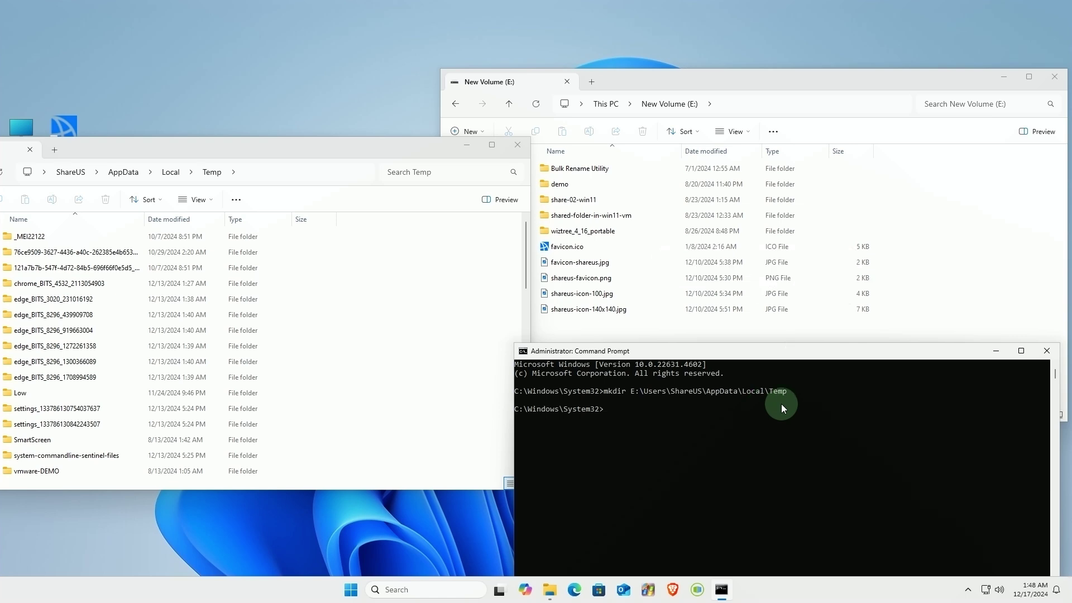
Browse the E: drive to the new Users\ShareUS\AppData\Local\Temp folder, and bring Command Prompt back to the front
{"action": "double_click", "coordinate": [675, 326]}
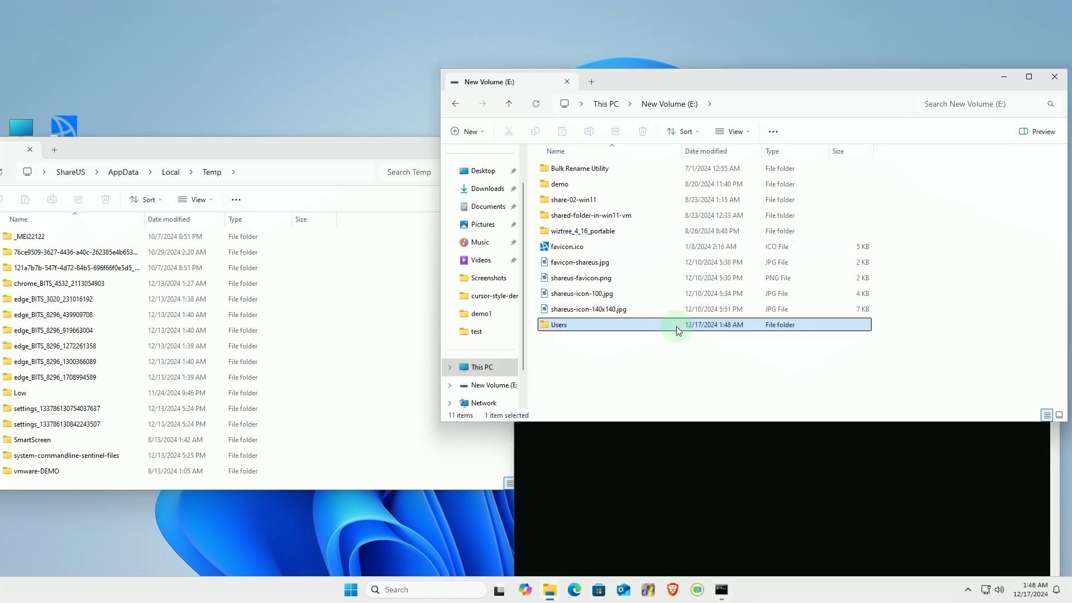
{"action": "double_click", "coordinate": [558, 170]}
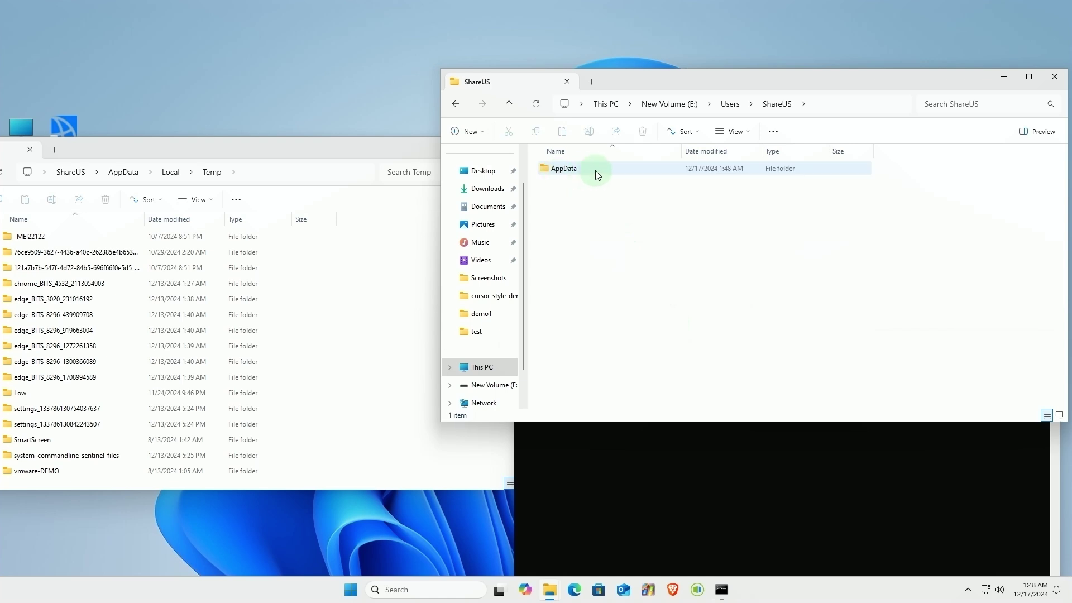
{"action": "double_click", "coordinate": [588, 170]}
{"action": "double_click", "coordinate": [588, 170]}
{"action": "double_click", "coordinate": [588, 170]}
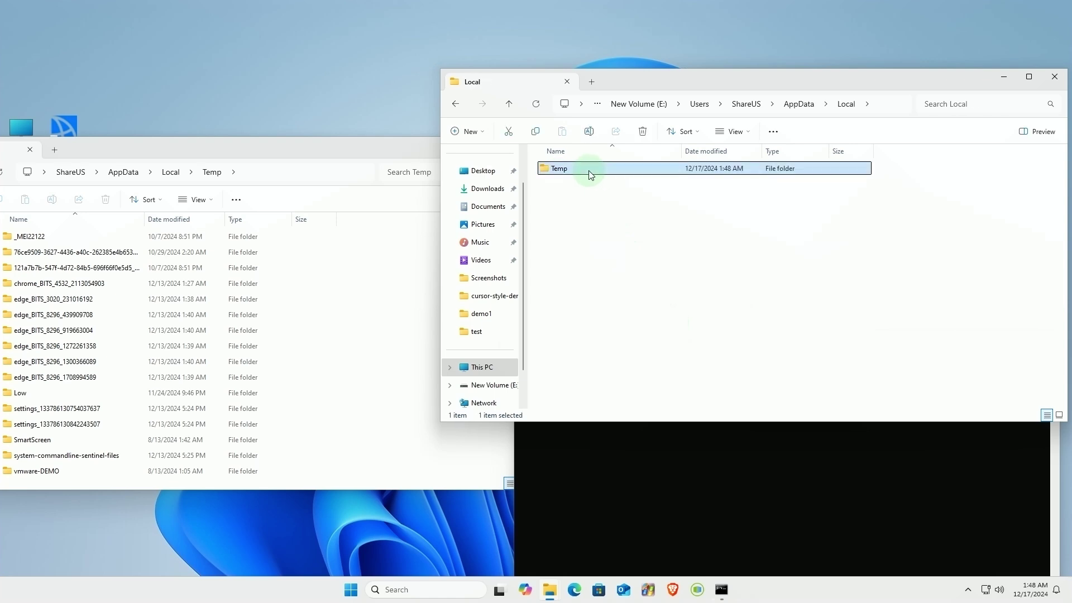
{"action": "left_click", "coordinate": [714, 473]}
{"action": "left_click", "coordinate": [637, 426]}
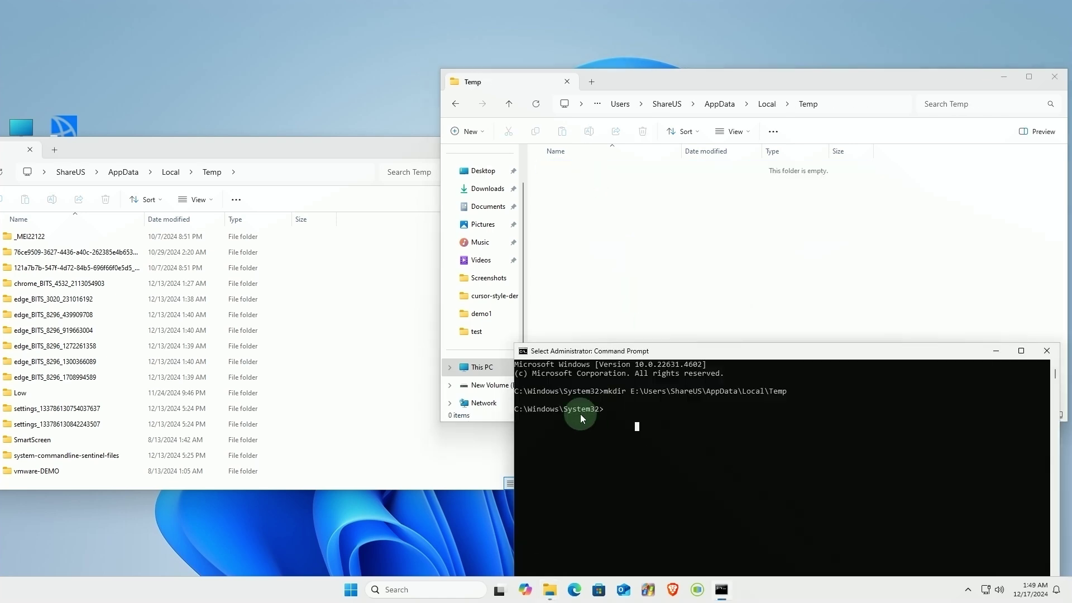
Copy all items from the original user Temp folder into the new Temp folder on the E: drive
{"action": "left_click_drag", "start_coordinate": [260, 147], "coordinate": [319, 141]}
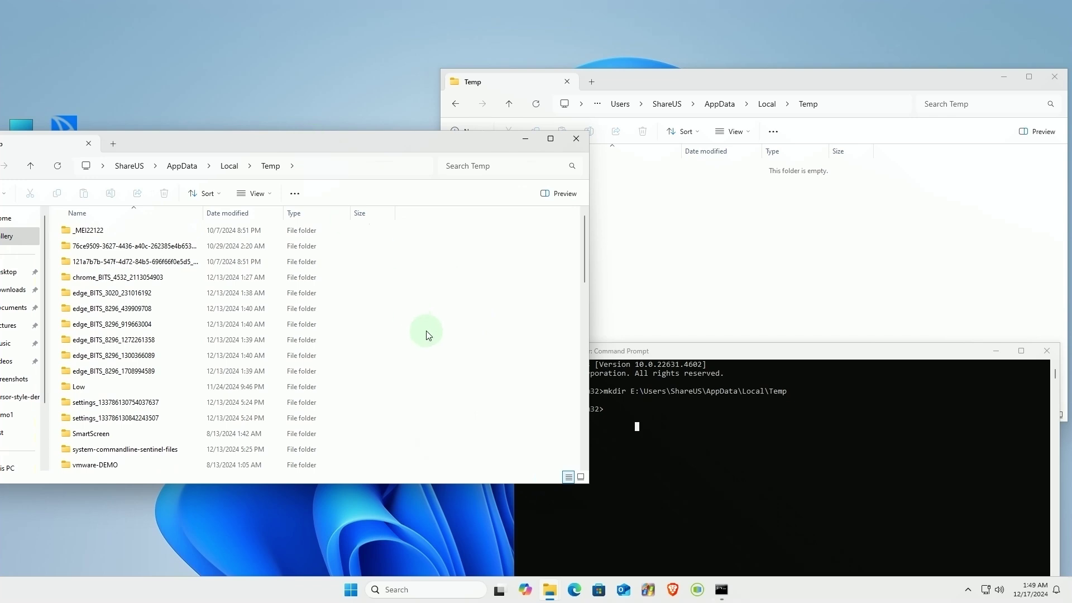
{"action": "key", "text": "ctrl+a"}
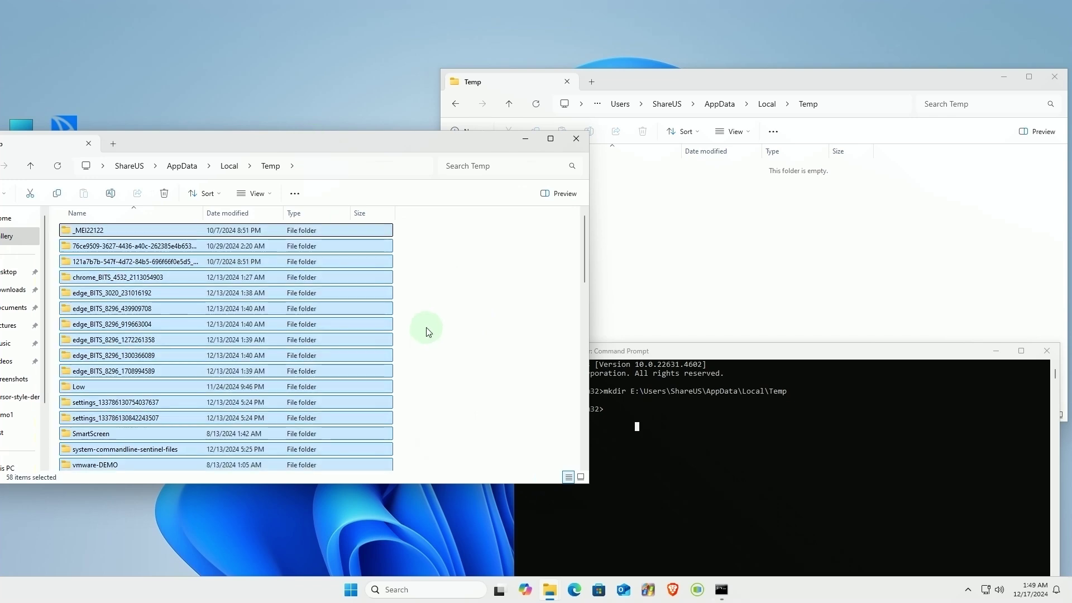
{"action": "left_click", "coordinate": [756, 267]}
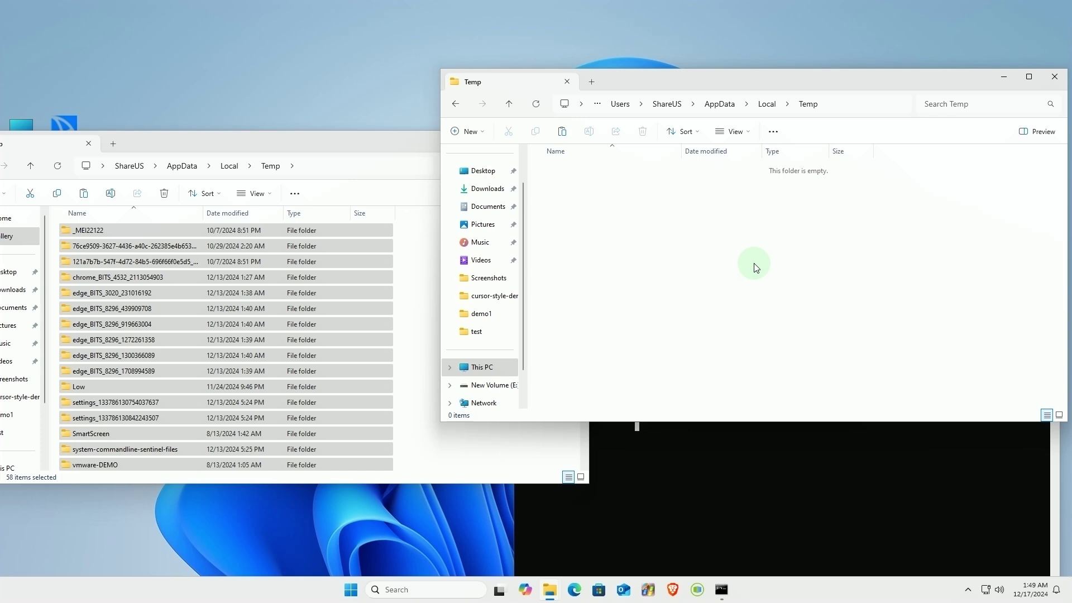
{"action": "key", "text": "ctrl+v"}
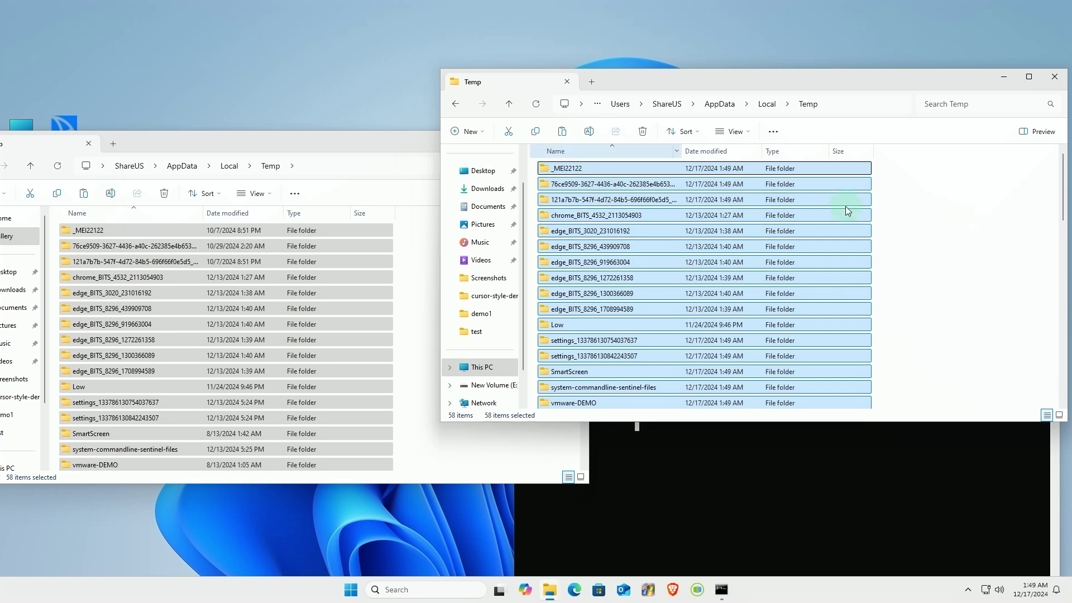
{"action": "left_click", "coordinate": [996, 240]}
Close the E: drive's Temp window and go up from the original Temp folder to its parent folder Local
{"action": "left_click", "coordinate": [418, 162]}
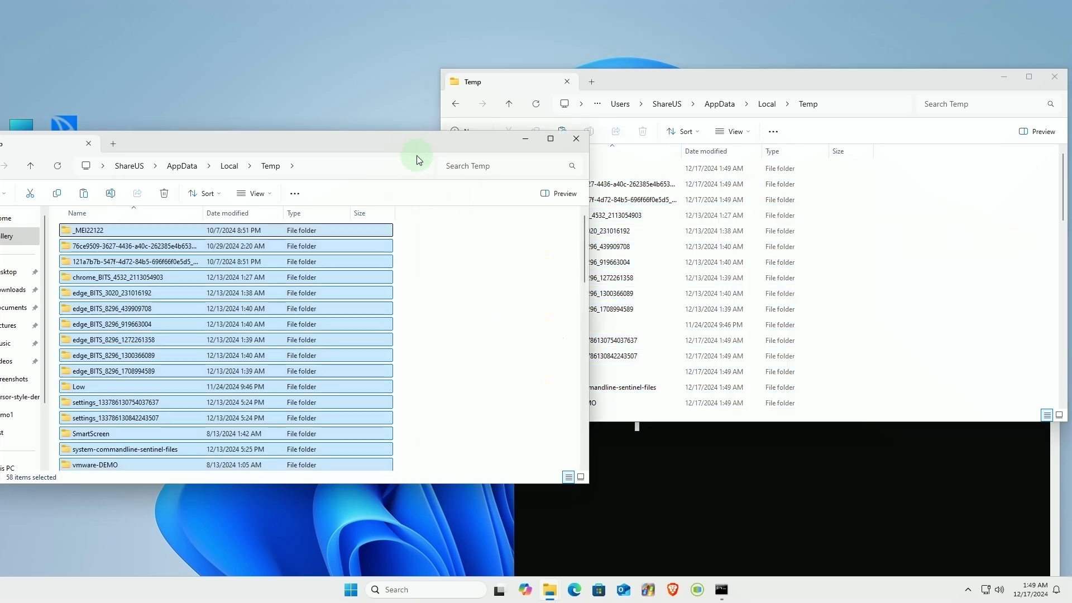
{"action": "left_click", "coordinate": [447, 288]}
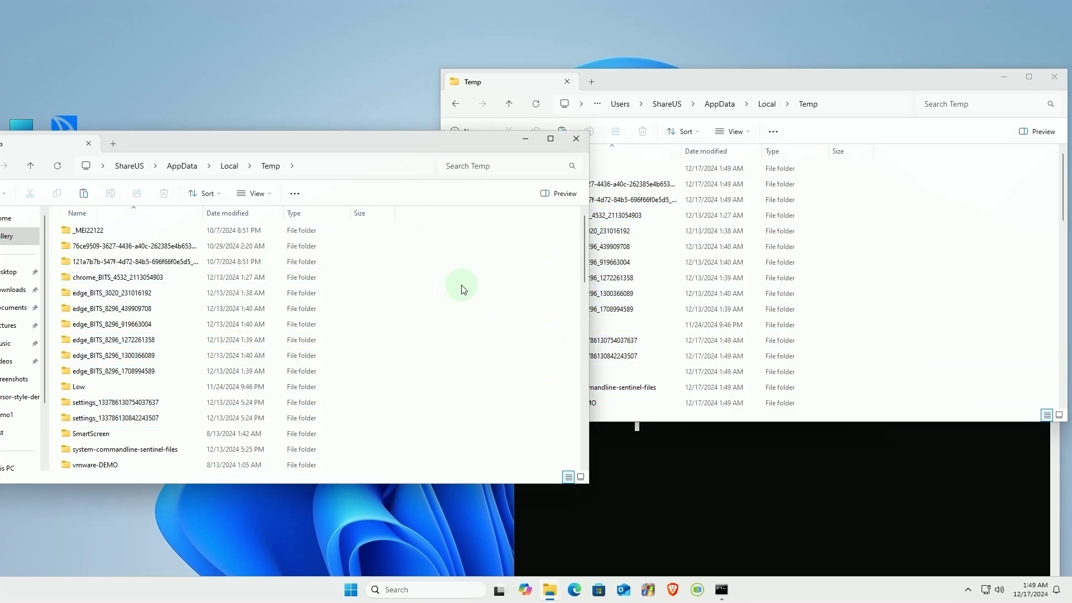
{"action": "left_click_drag", "start_coordinate": [838, 84], "coordinate": [821, 83]}
{"action": "left_click", "coordinate": [1040, 74]}
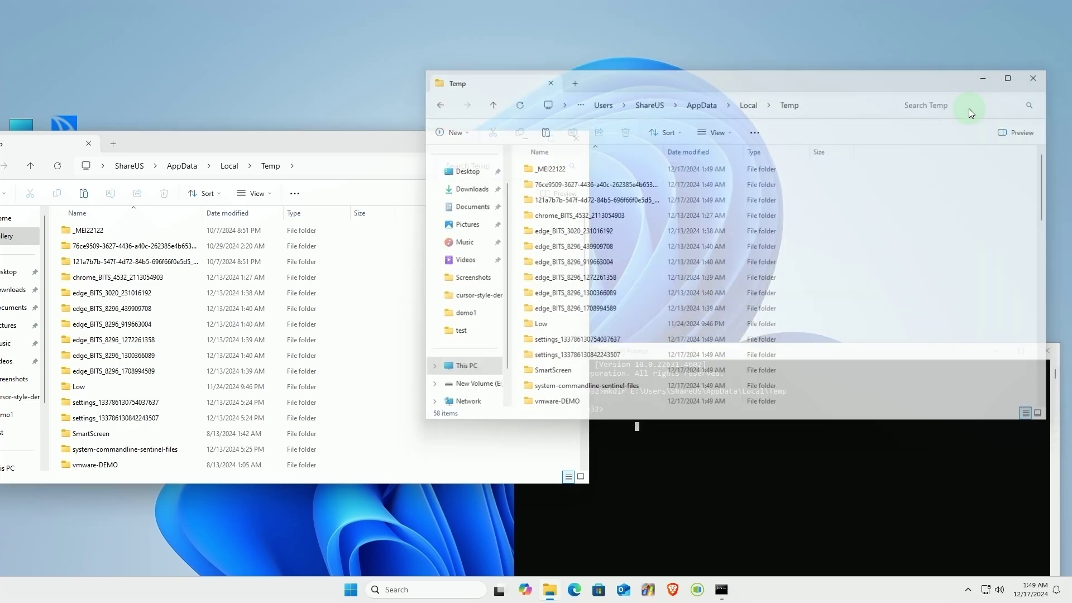
{"action": "left_click_drag", "start_coordinate": [346, 144], "coordinate": [616, 105]}
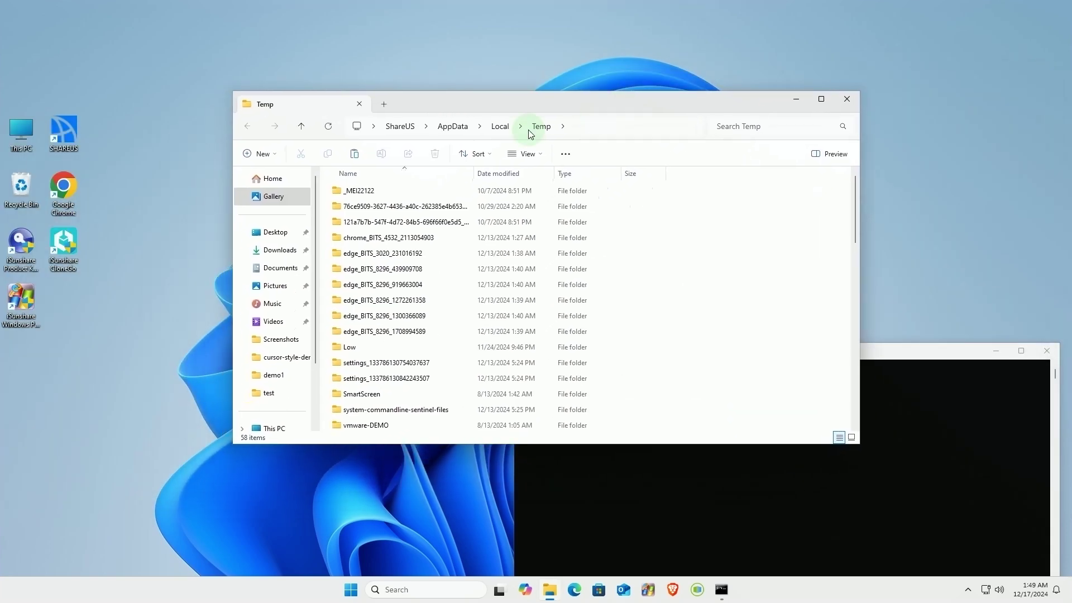
{"action": "left_click", "coordinate": [501, 127]}
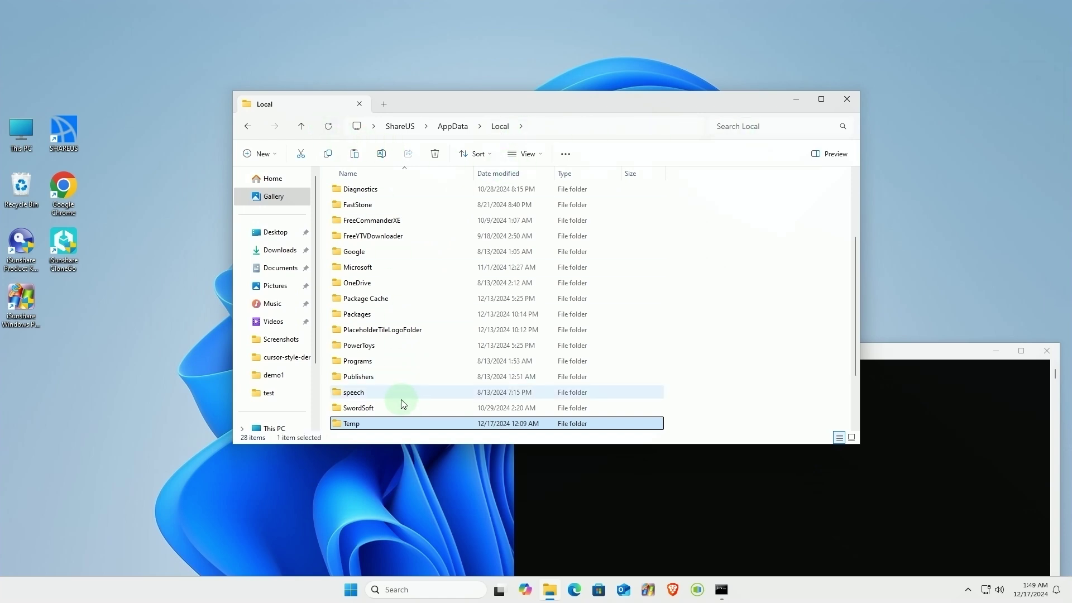
Enter rmdir /s /q in Command Prompt, followed by the copied path of the original Temp folder
{"action": "left_click", "coordinate": [595, 478]}
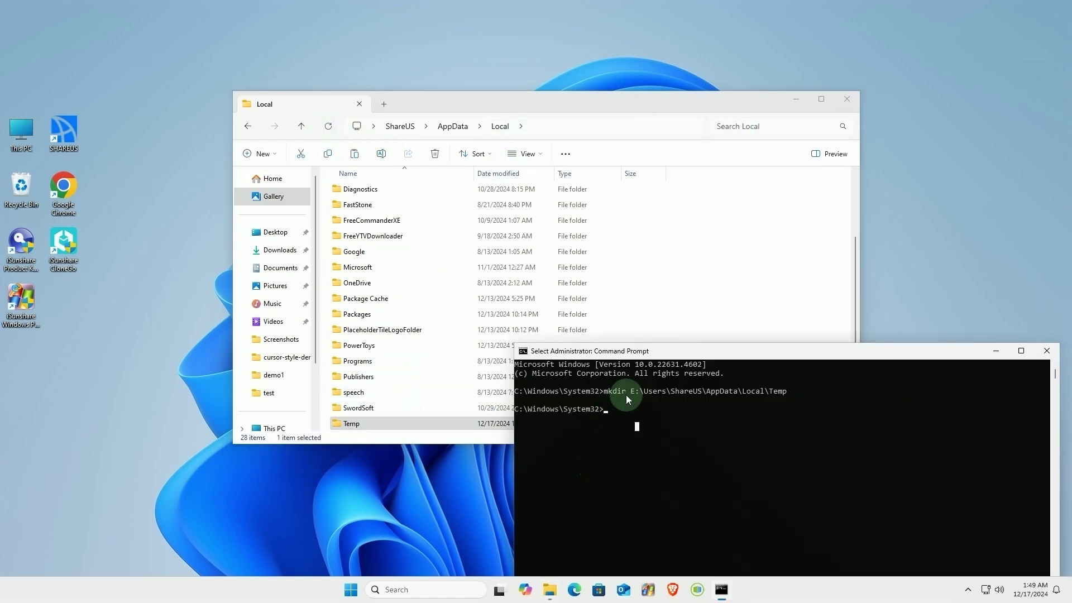
{"action": "type", "text": "rmdir"}
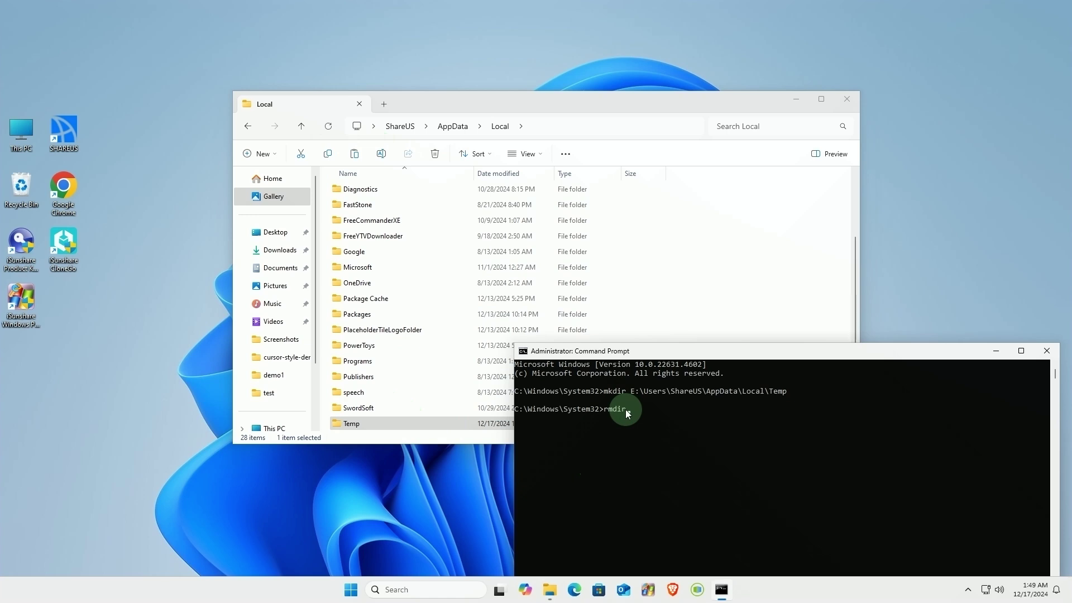
{"action": "type", "text": " /s /q"}
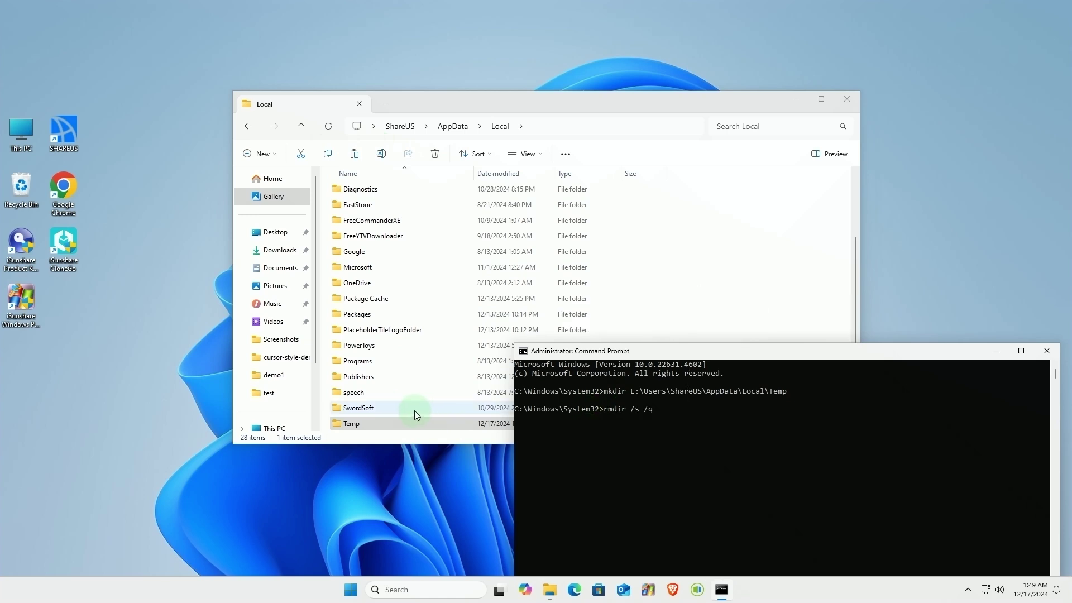
{"action": "right_click", "coordinate": [375, 423], "text": "shift"}
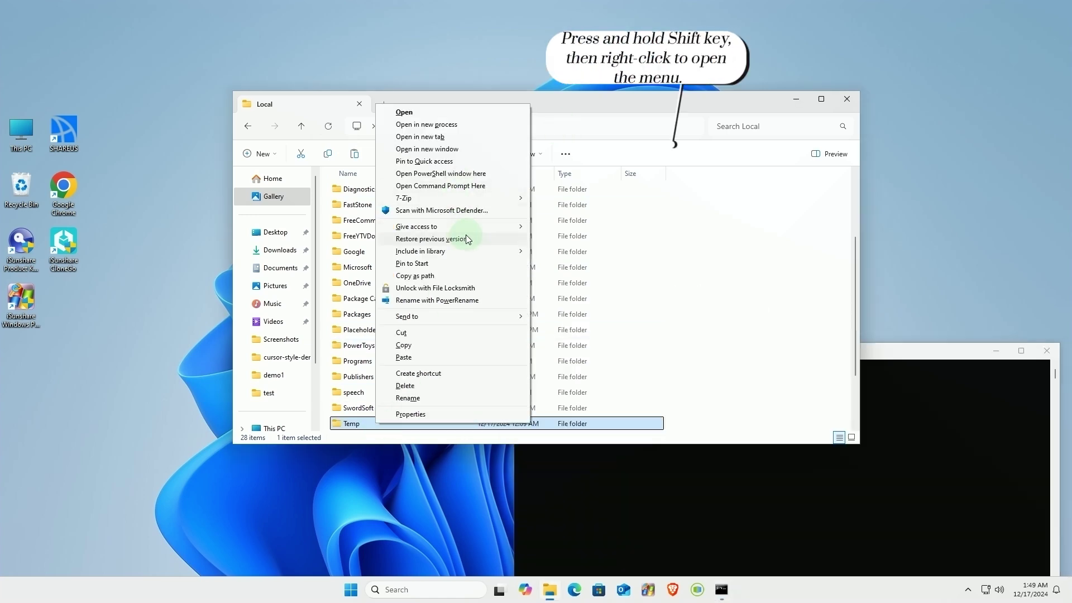
{"action": "left_click", "coordinate": [418, 276]}
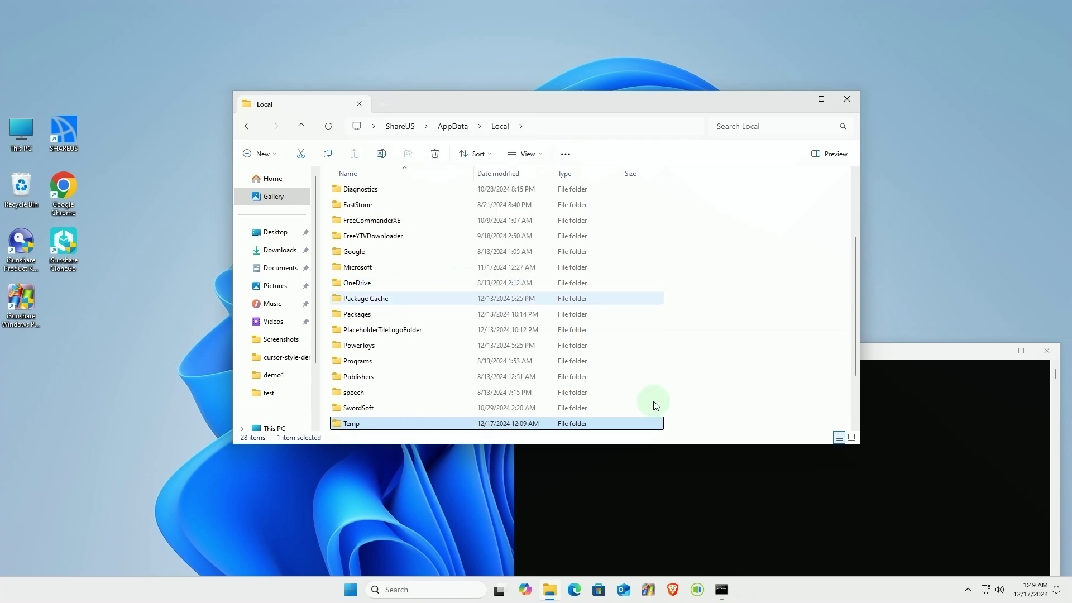
{"action": "key", "text": "alt+Tab"}
{"action": "right_click", "coordinate": [697, 419]}
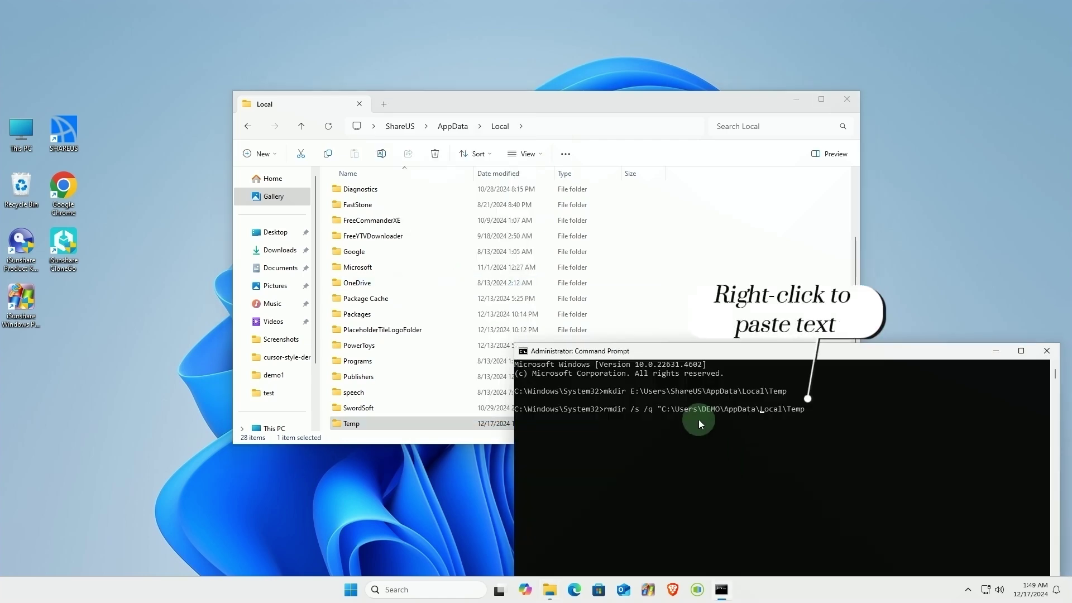
Remove the quotation marks from the path and run rmdir /s /q C:\Users\DEMO\AppData\Local\Temp
{"action": "key", "text": "Left"}
{"action": "key", "text": "Left"}
{"action": "key", "text": "Left"}
{"action": "key", "text": "Left"}
{"action": "key", "text": "Left"}
{"action": "key", "text": "Left"}
{"action": "key", "text": "Left"}
{"action": "key", "text": "Left"}
{"action": "key", "text": "Left"}
{"action": "key", "text": "Left"}
{"action": "key", "text": "Left"}
{"action": "key", "text": "Left"}
{"action": "key", "text": "Left"}
{"action": "key", "text": "Left"}
{"action": "key", "text": "Left"}
{"action": "key", "text": "Left"}
{"action": "key", "text": "Left"}
{"action": "key", "text": "Left"}
{"action": "key", "text": "Left"}
{"action": "key", "text": "Left"}
{"action": "key", "text": "BackSpace"}
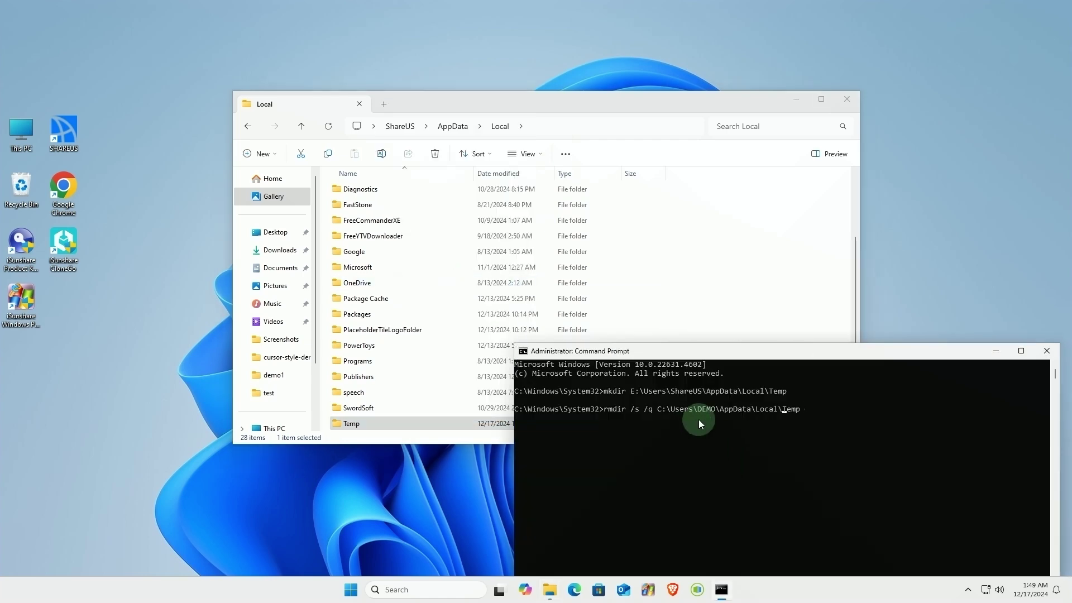
{"action": "key", "text": "Return"}
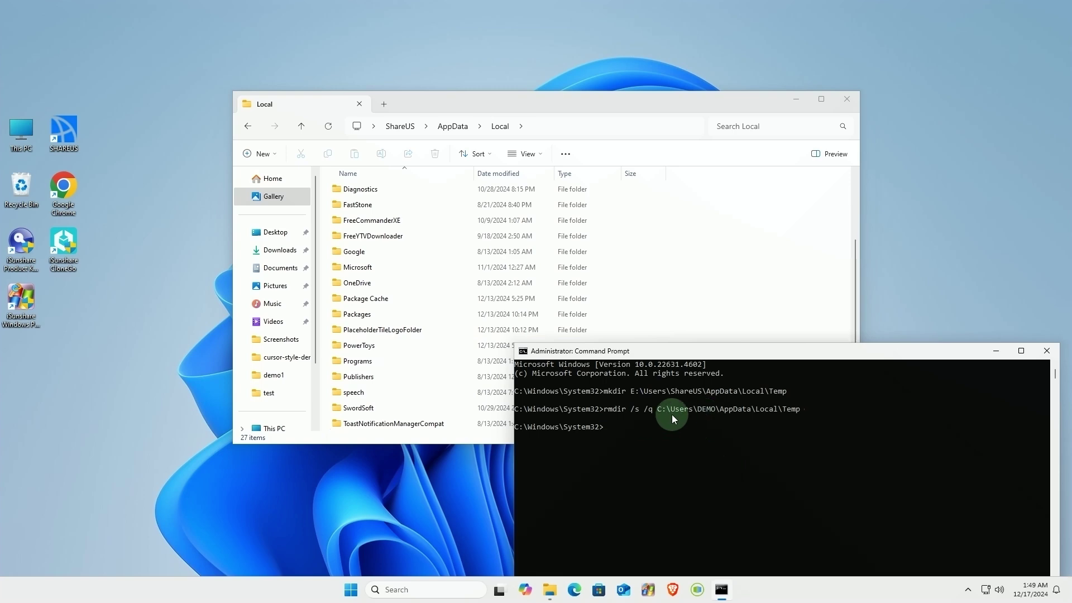
Check the Local folder for the deleted Temp folder, close its window, and move Command Prompt to the desktop's centre
{"action": "scroll", "coordinate": [379, 385], "scroll_direction": "down", "scroll_amount": 2}
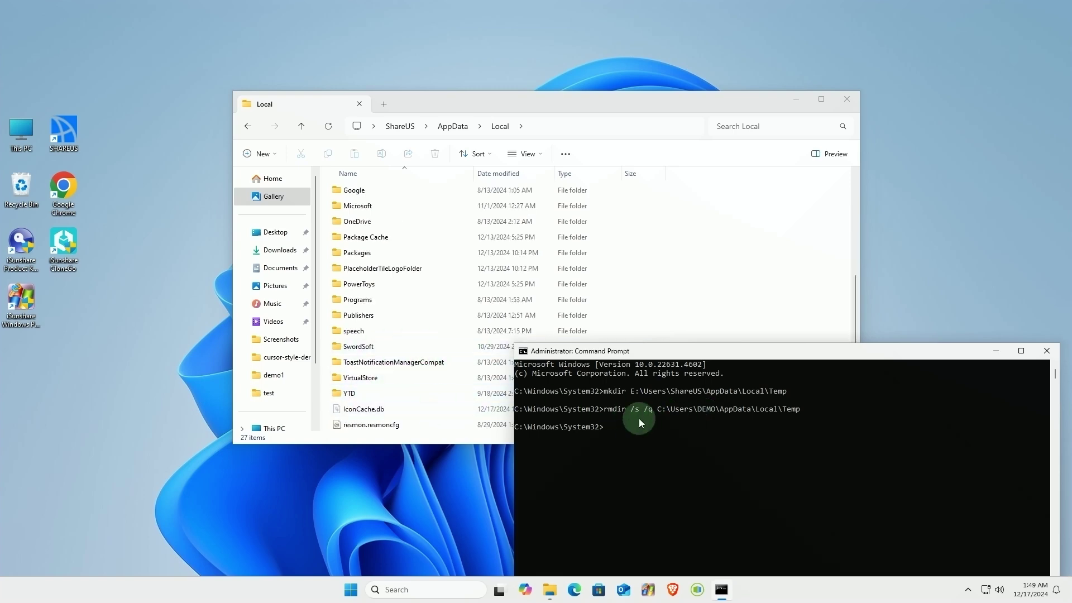
{"action": "left_click", "coordinate": [839, 107]}
{"action": "left_click_drag", "start_coordinate": [813, 357], "coordinate": [601, 191]}
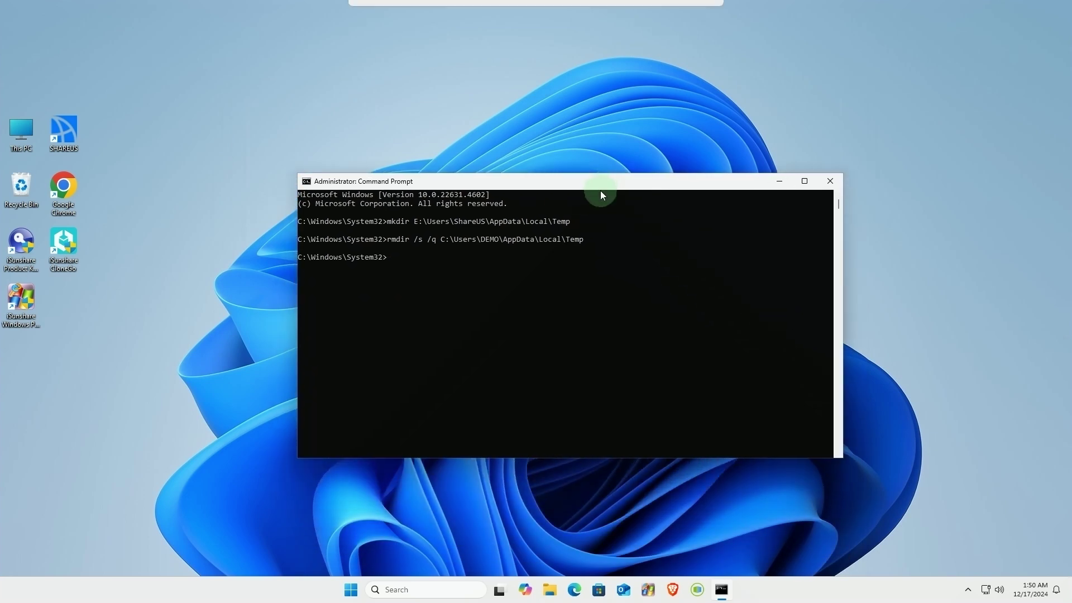
Create a directory symbolic link by running mklink /D C:\Users\DEMO\AppData\Local\Temp E:\Users\ShareUS\AppData\Local\Temp, reusing the paths from the earlier commands
{"action": "left_click", "coordinate": [559, 285]}
{"action": "type", "text": "mklink /D"}
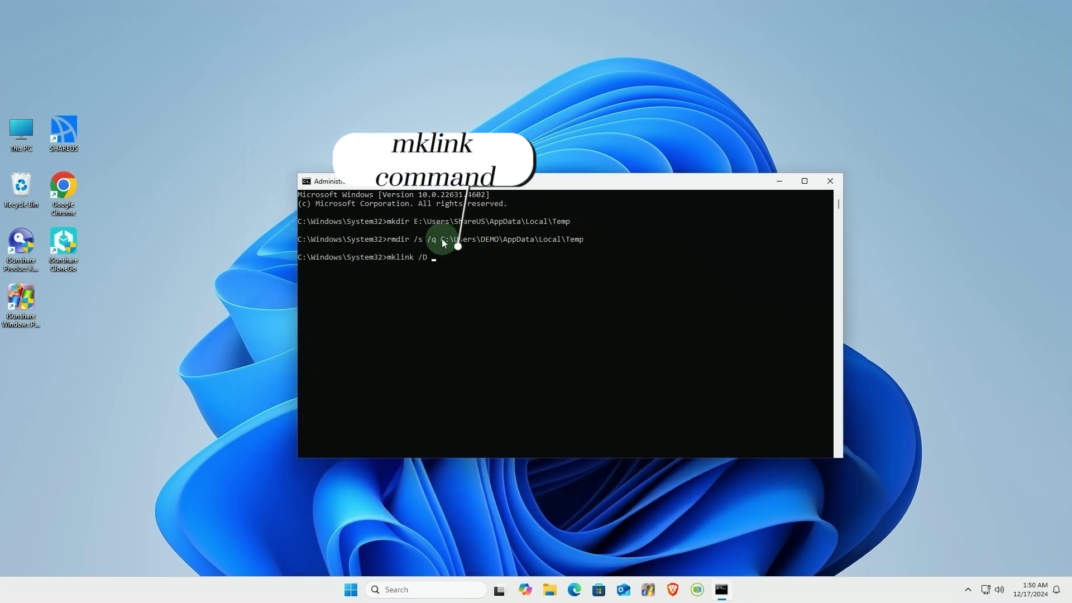
{"action": "left_click_drag", "start_coordinate": [441, 239], "coordinate": [580, 239]}
{"action": "right_click", "coordinate": [576, 239]}
{"action": "right_click", "coordinate": [454, 257]}
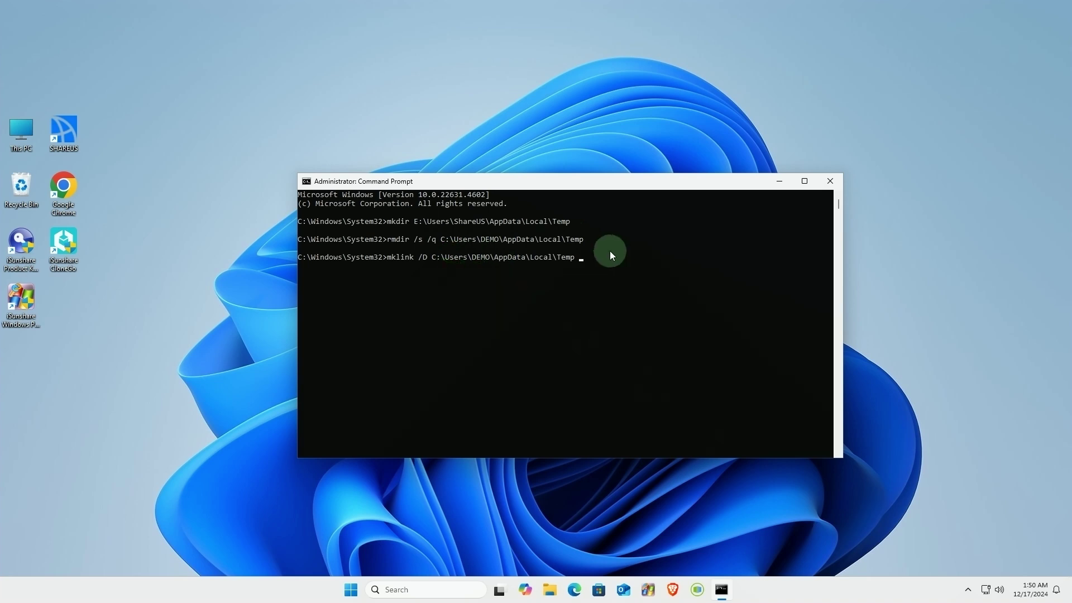
{"action": "left_click_drag", "start_coordinate": [413, 222], "coordinate": [567, 224]}
{"action": "right_click", "coordinate": [567, 224]}
{"action": "right_click", "coordinate": [585, 261]}
{"action": "key", "text": "Return"}
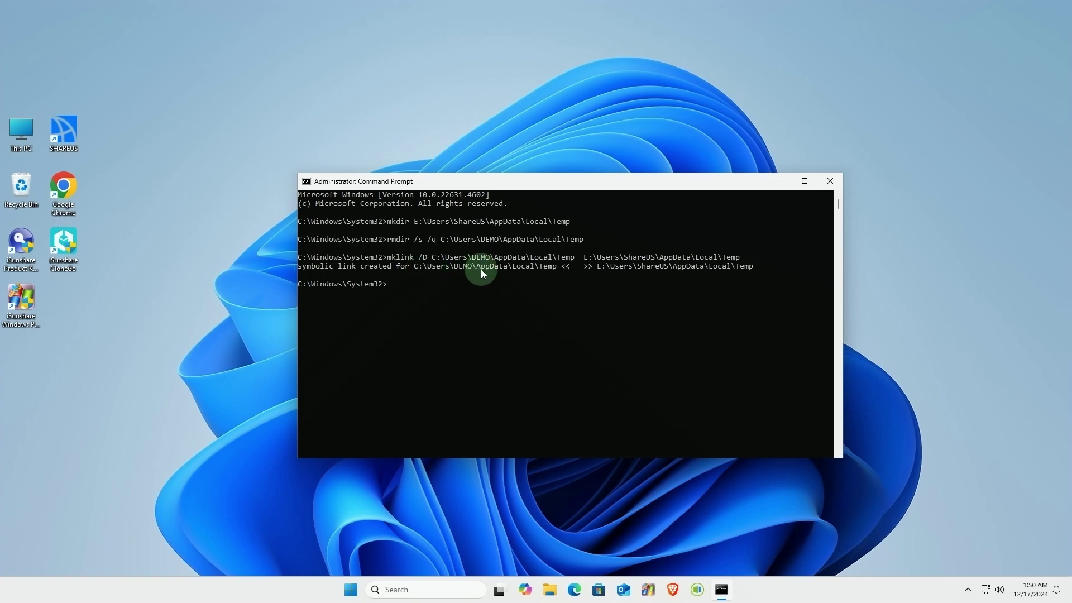
Run dir C:\Users\DEMO\AppData\Local\ and look through the directory listing for the Temp entry
{"action": "type", "text": "dir C:\\Users\\DEMO\\AppData\\Local\\"}
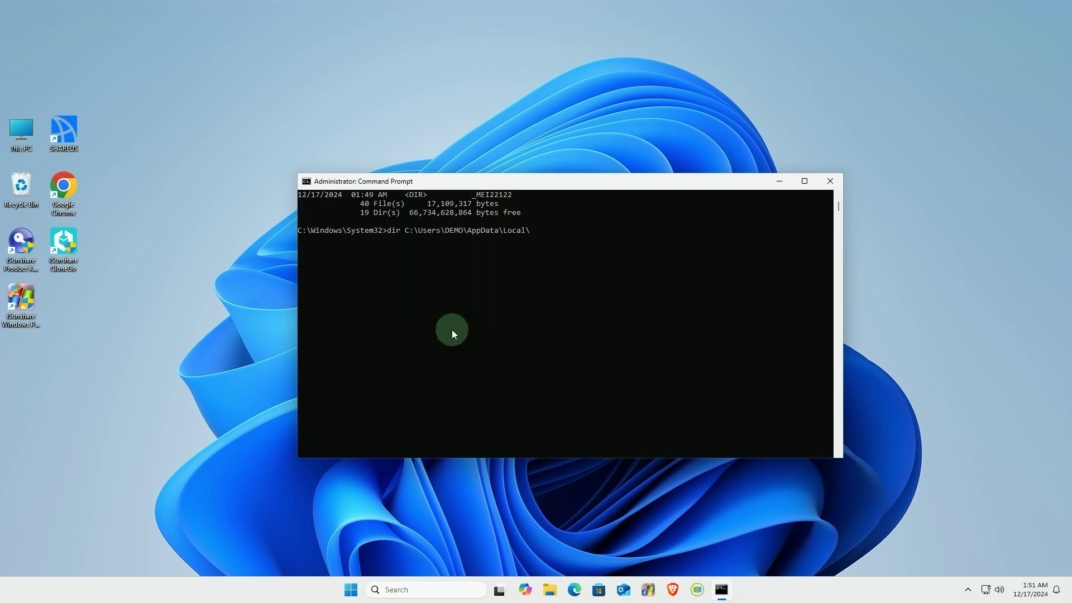
{"action": "key", "text": "Return"}
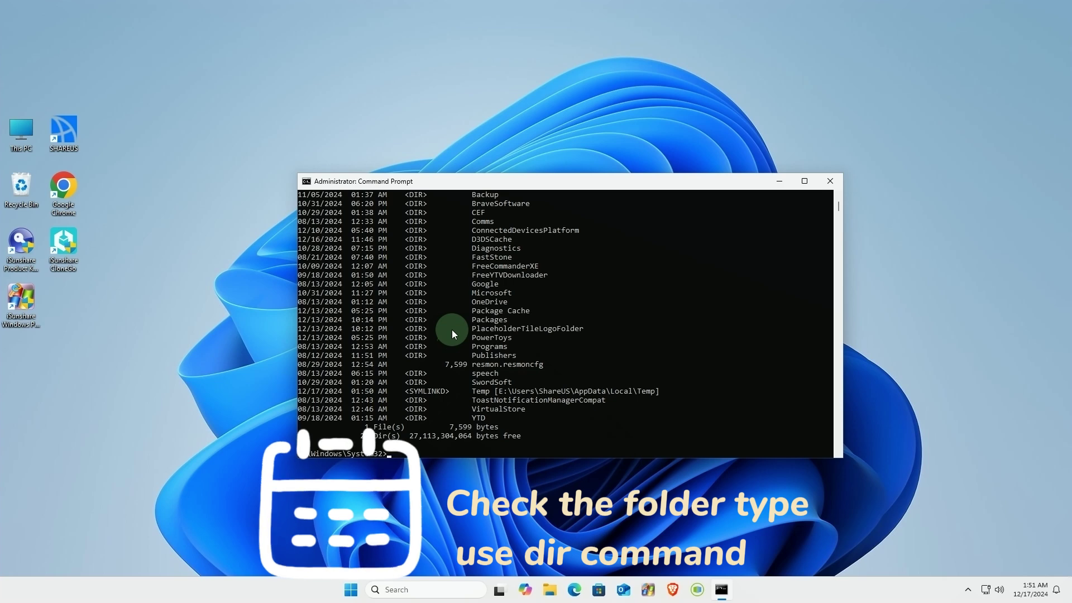
{"action": "scroll", "coordinate": [471, 335], "scroll_direction": "down", "scroll_amount": 1}
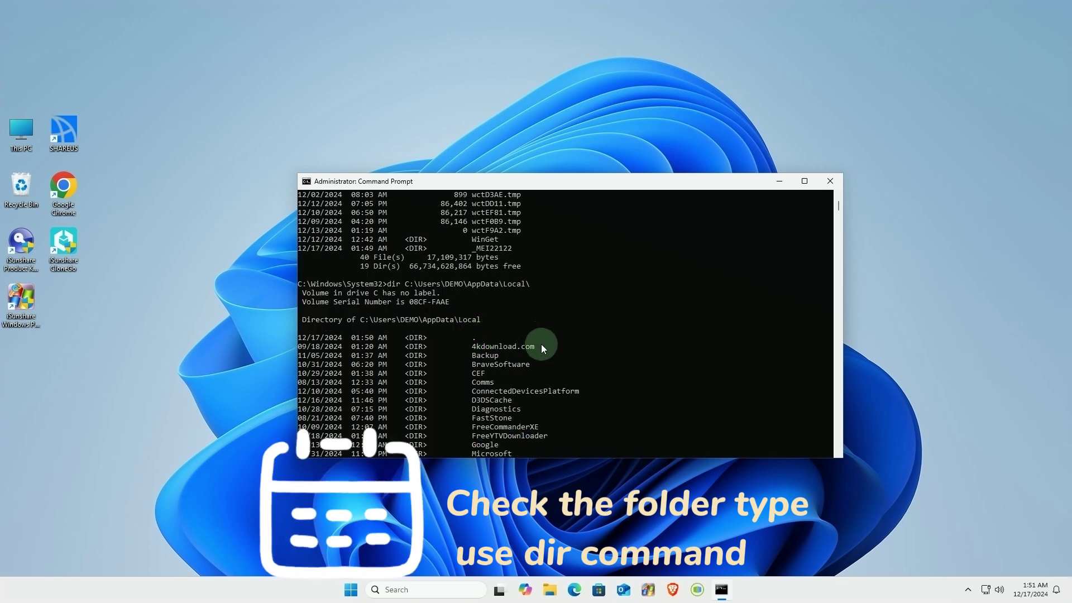
{"action": "scroll", "coordinate": [541, 344], "scroll_direction": "down", "scroll_amount": 4}
{"action": "scroll", "coordinate": [540, 351], "scroll_direction": "down", "scroll_amount": 3}
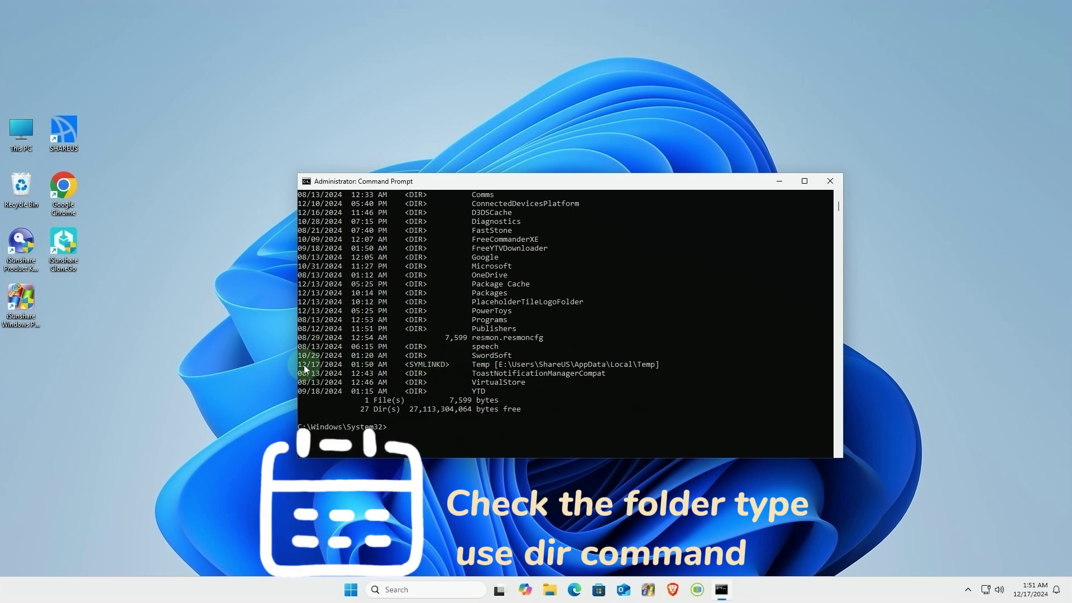
Select the Temp line in the listing to check its folder type and link target, and return to the desktop
{"action": "left_click_drag", "start_coordinate": [299, 367], "coordinate": [660, 366]}
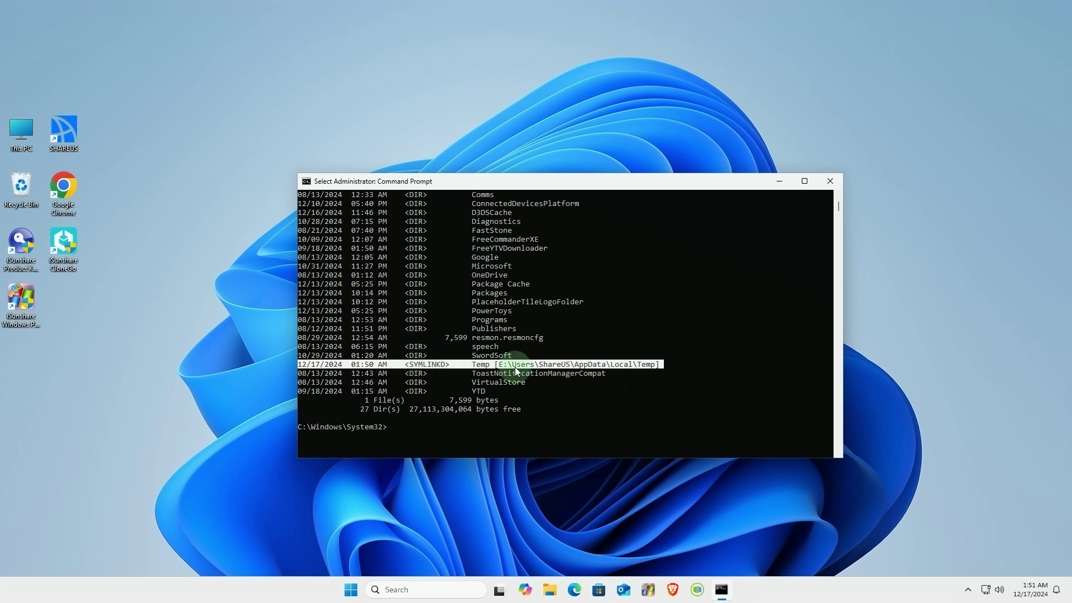
{"action": "right_click", "coordinate": [521, 422]}
{"action": "key", "text": "super+d"}
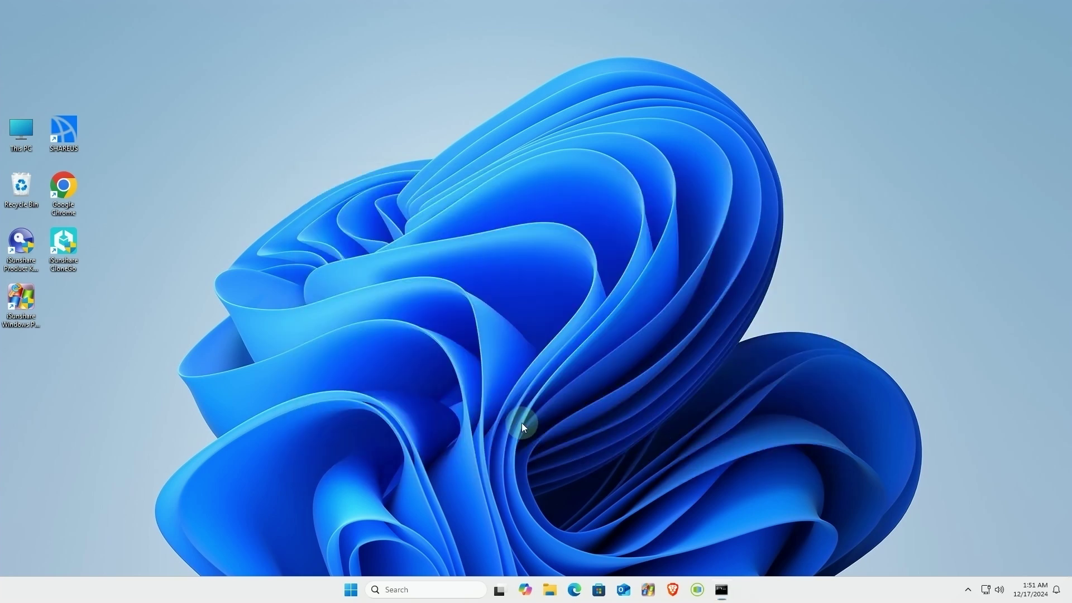